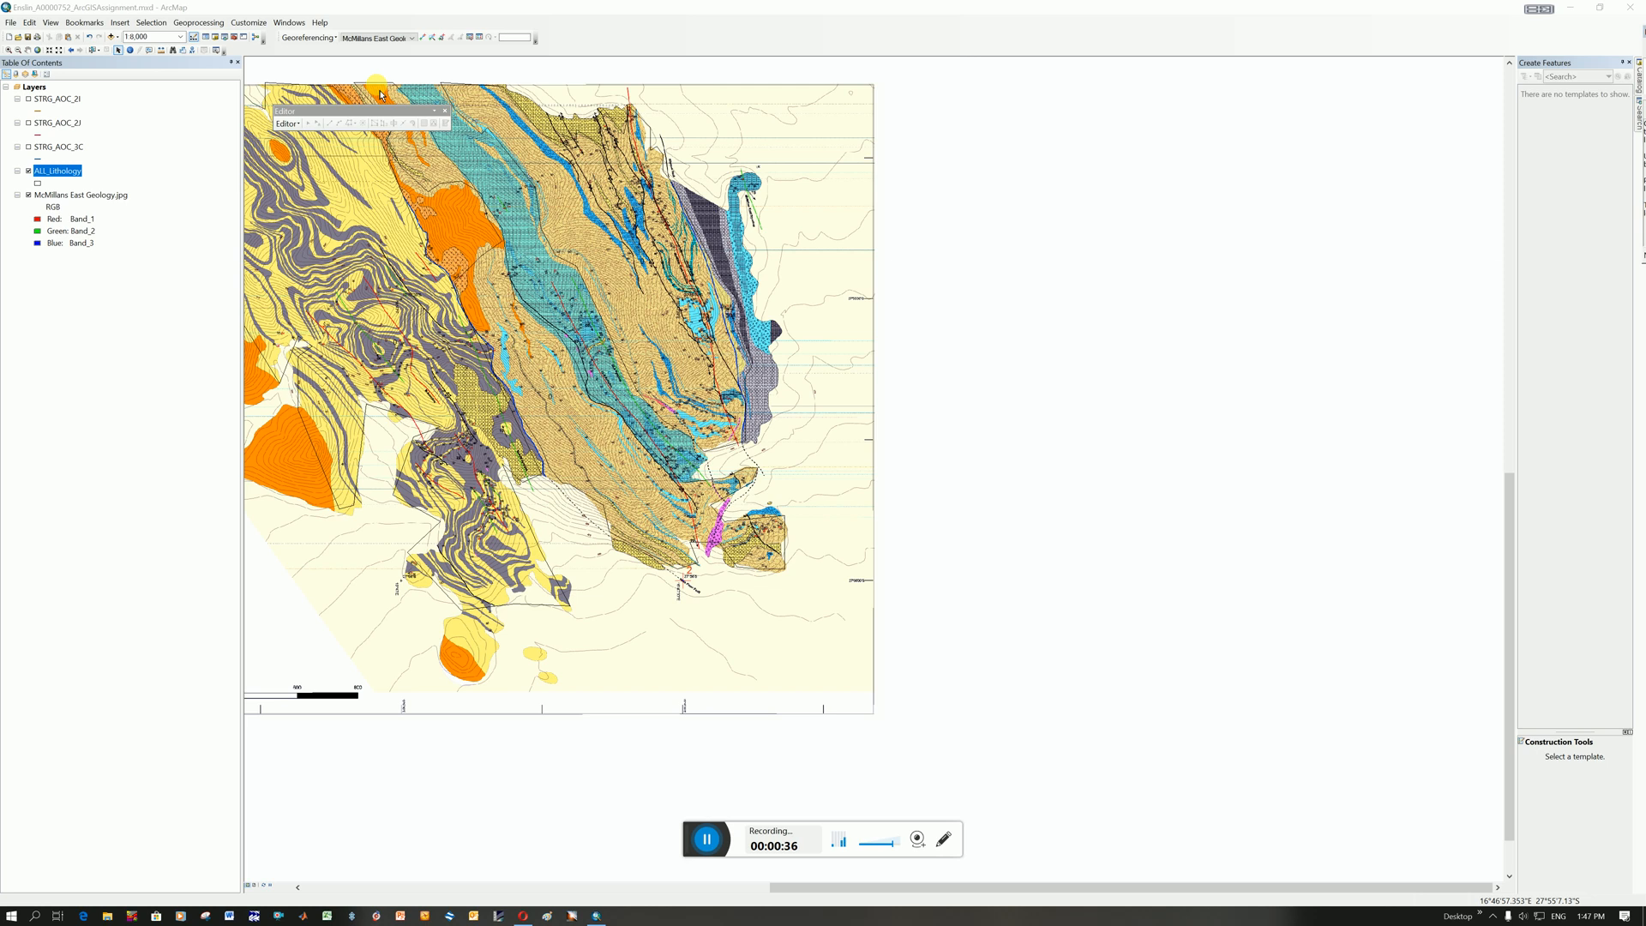
- Start an edit session on the ALL_Lithology layer
{"action": "left_click", "coordinate": [290, 112]}
{"action": "left_click", "coordinate": [295, 122]}
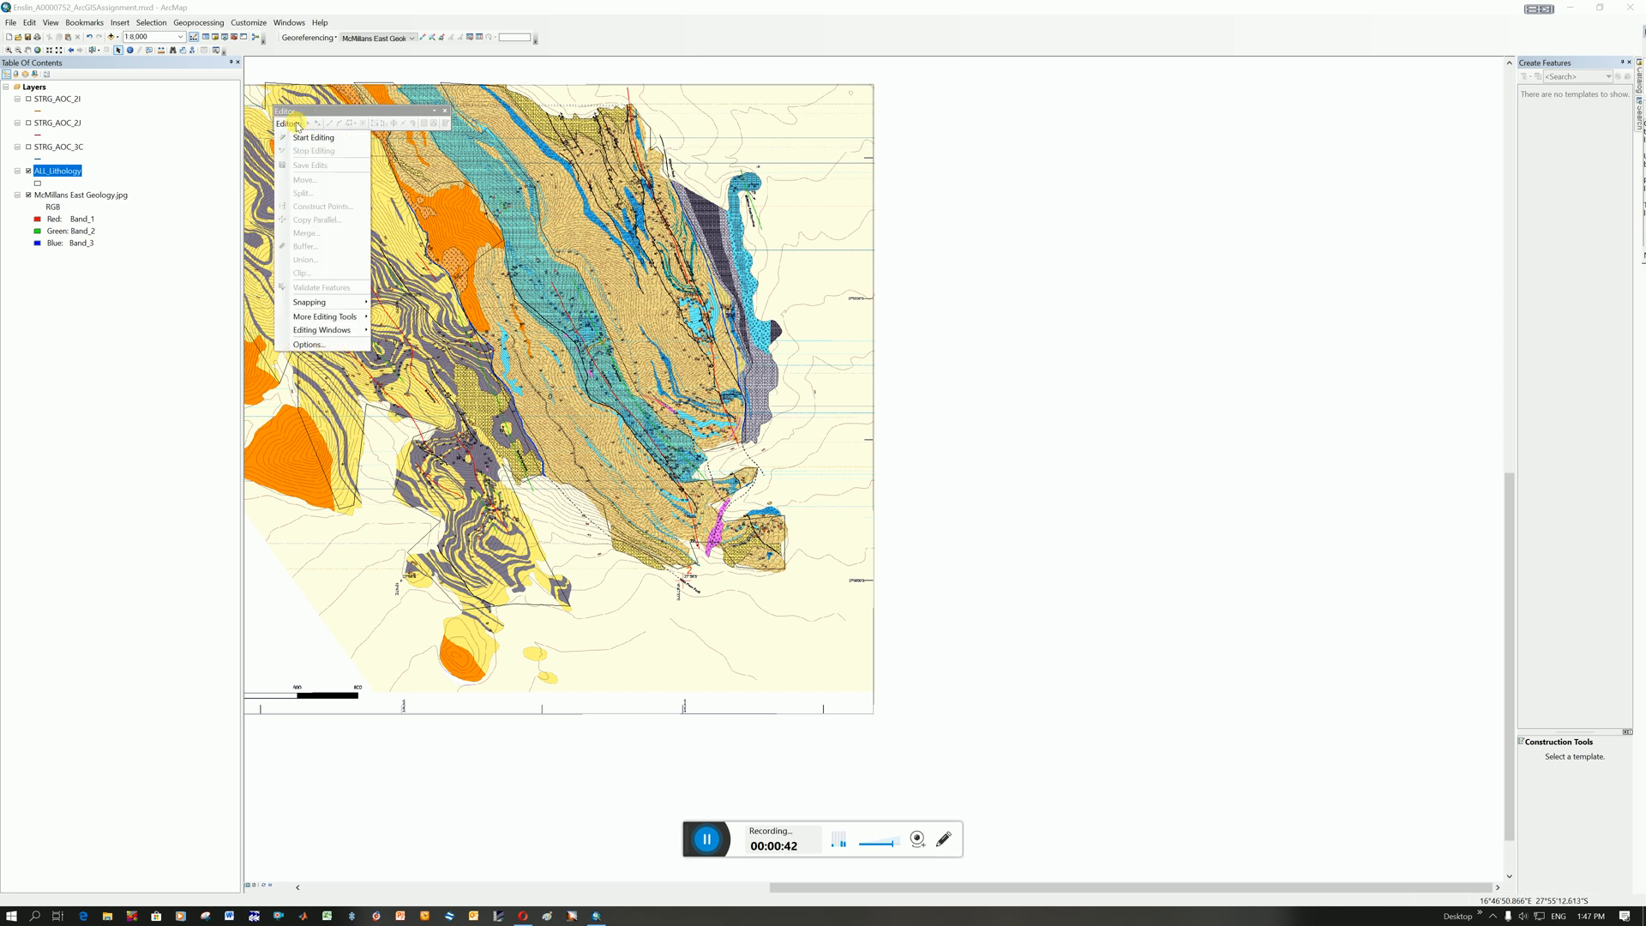
{"action": "left_click", "coordinate": [307, 142]}
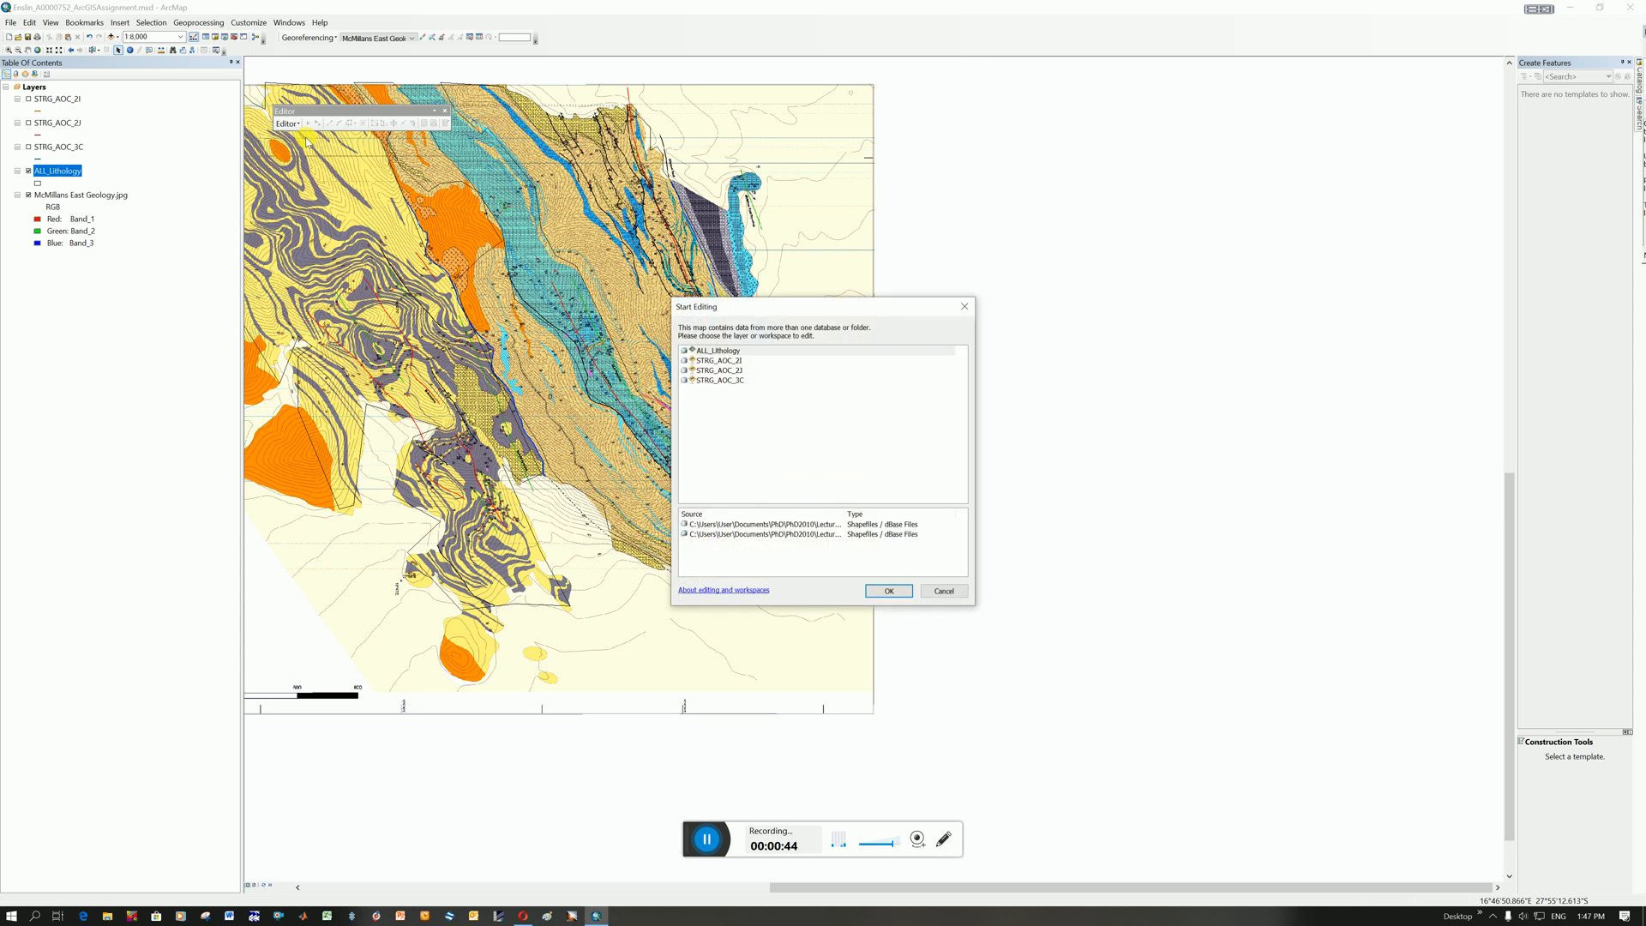
{"action": "left_click", "coordinate": [743, 354]}
{"action": "left_click", "coordinate": [710, 352]}
{"action": "left_click", "coordinate": [889, 591]}
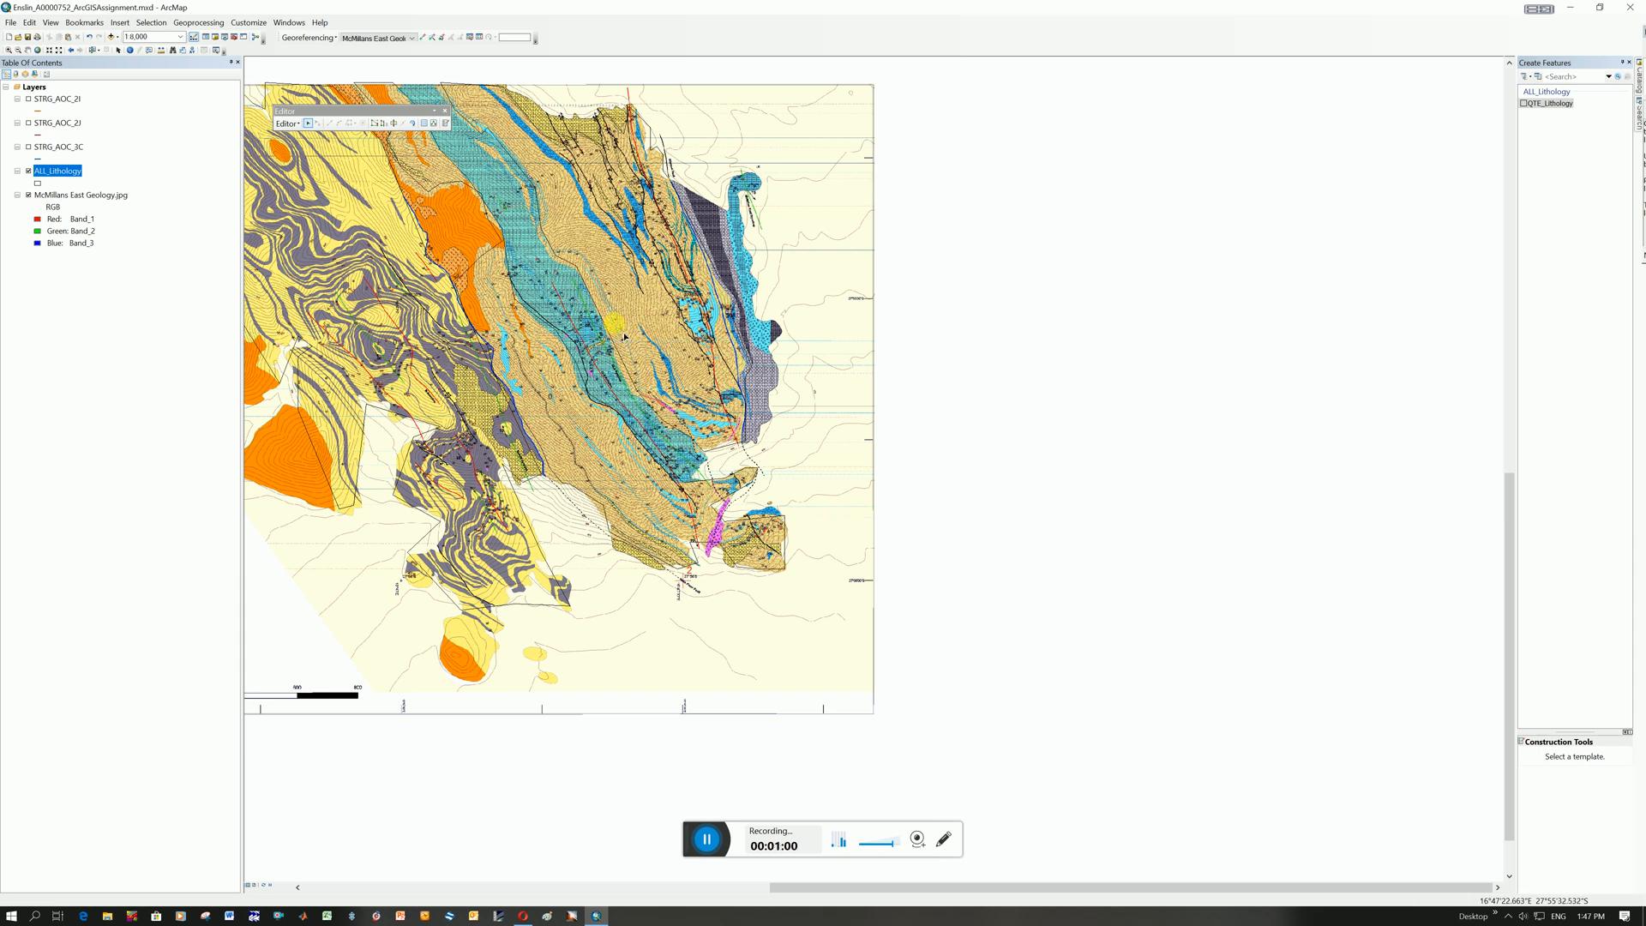
- Select the two QTE polygons in the ALL_Lithology attribute table so they are highlighted on the map, and close the table
{"action": "right_click", "coordinate": [74, 173]}
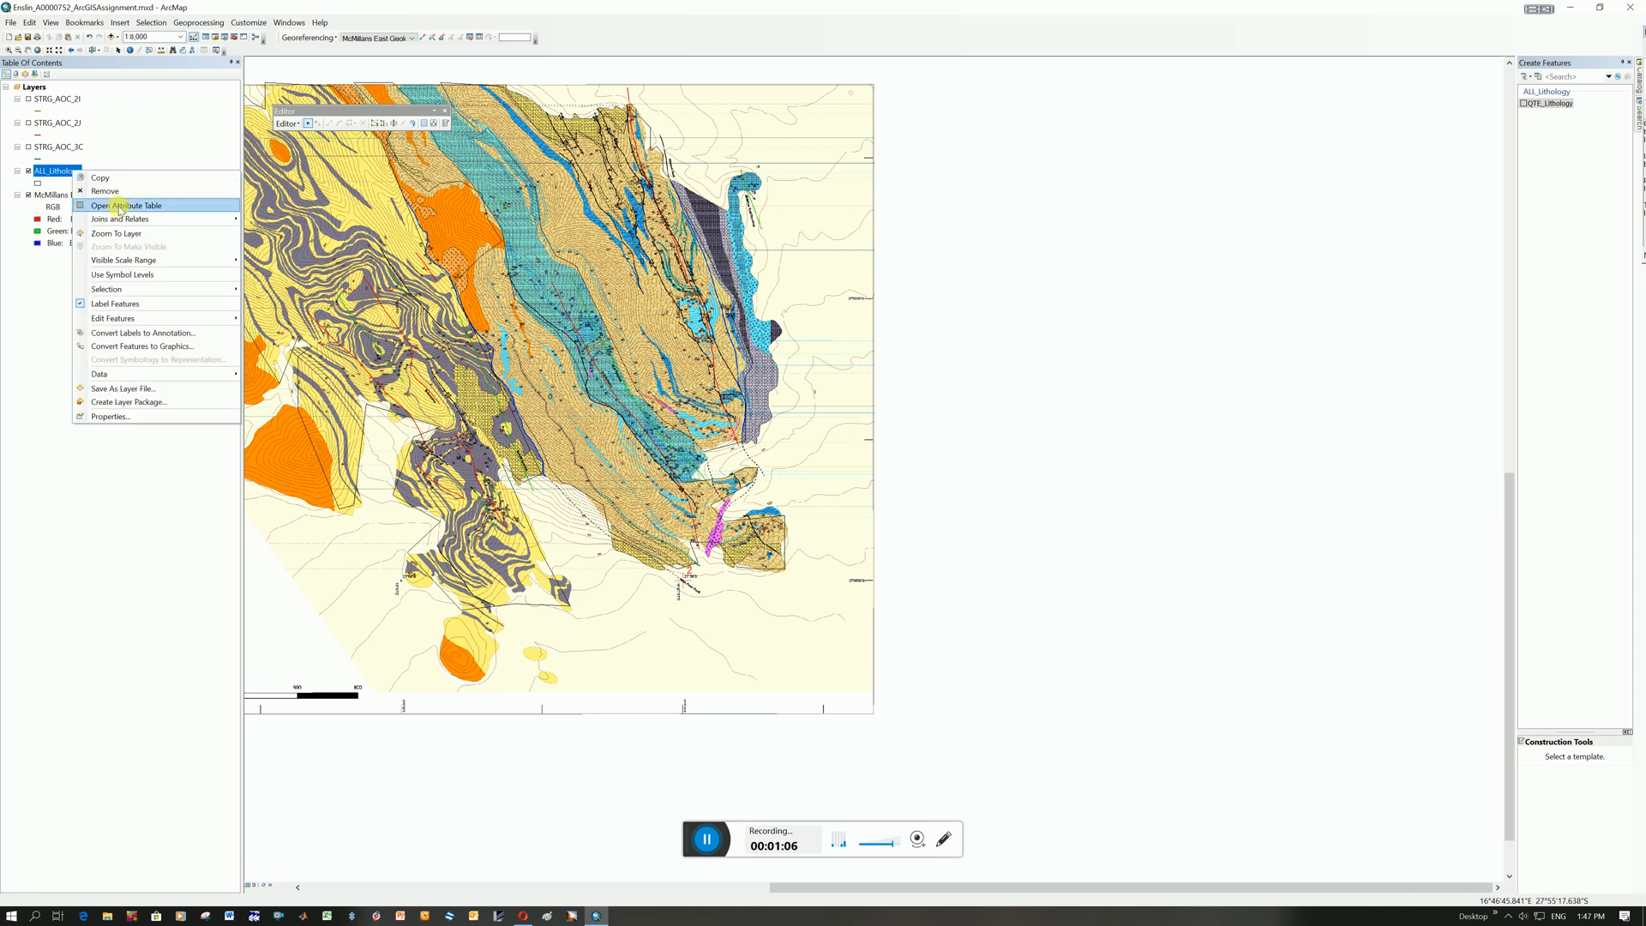
{"action": "left_click", "coordinate": [118, 205]}
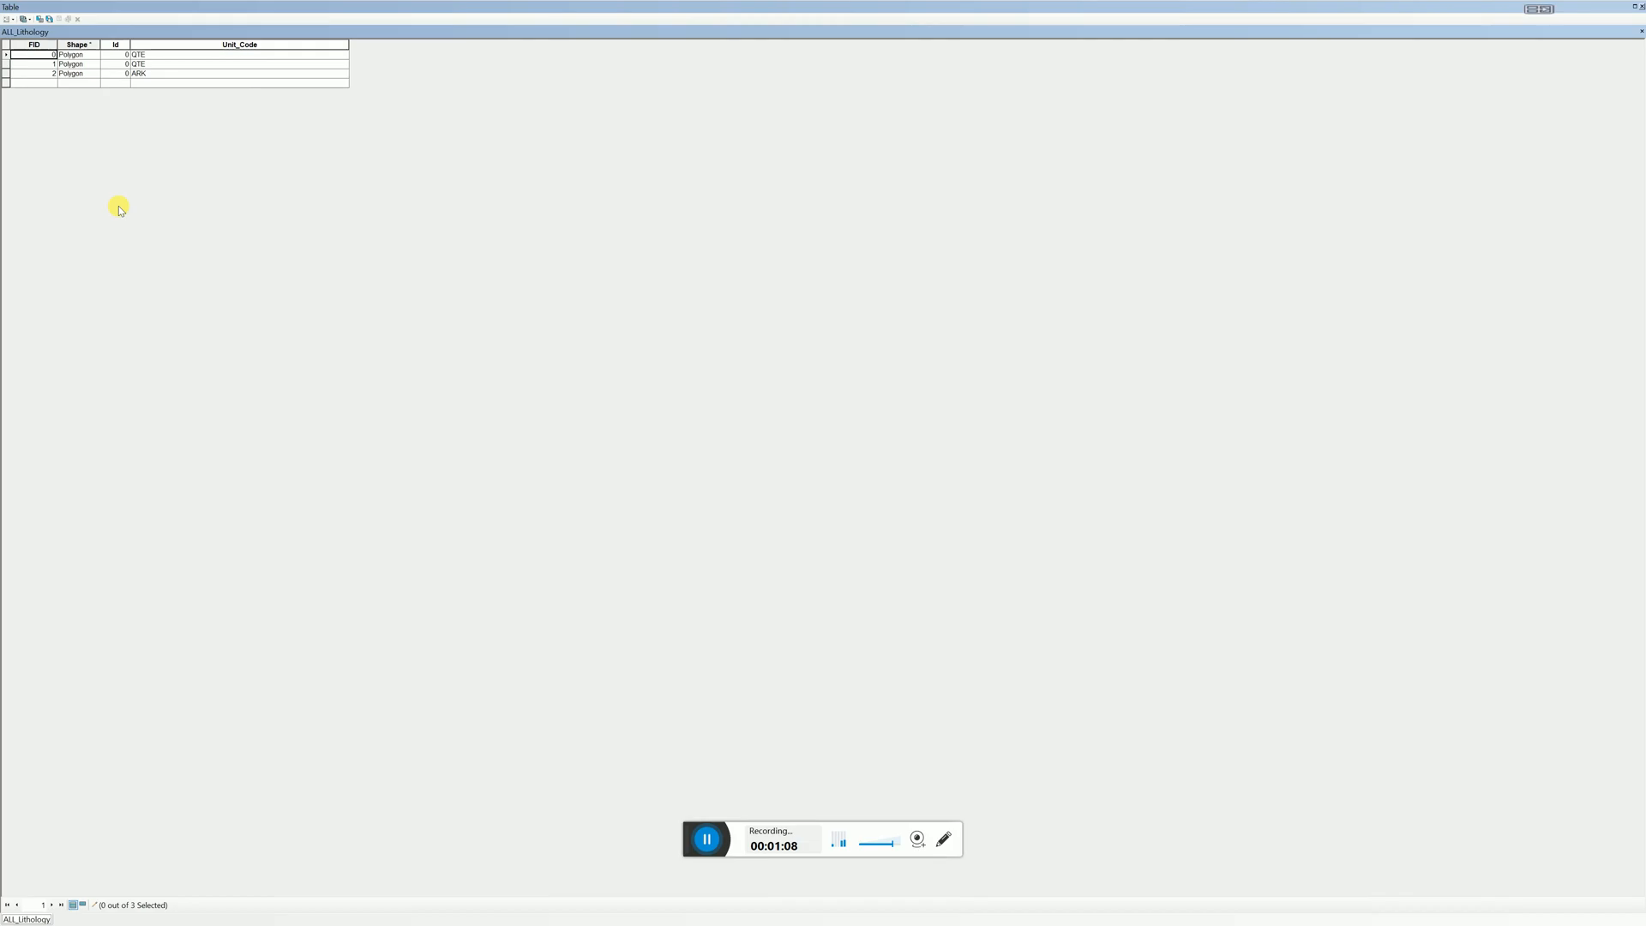
{"action": "left_click", "coordinate": [5, 56]}
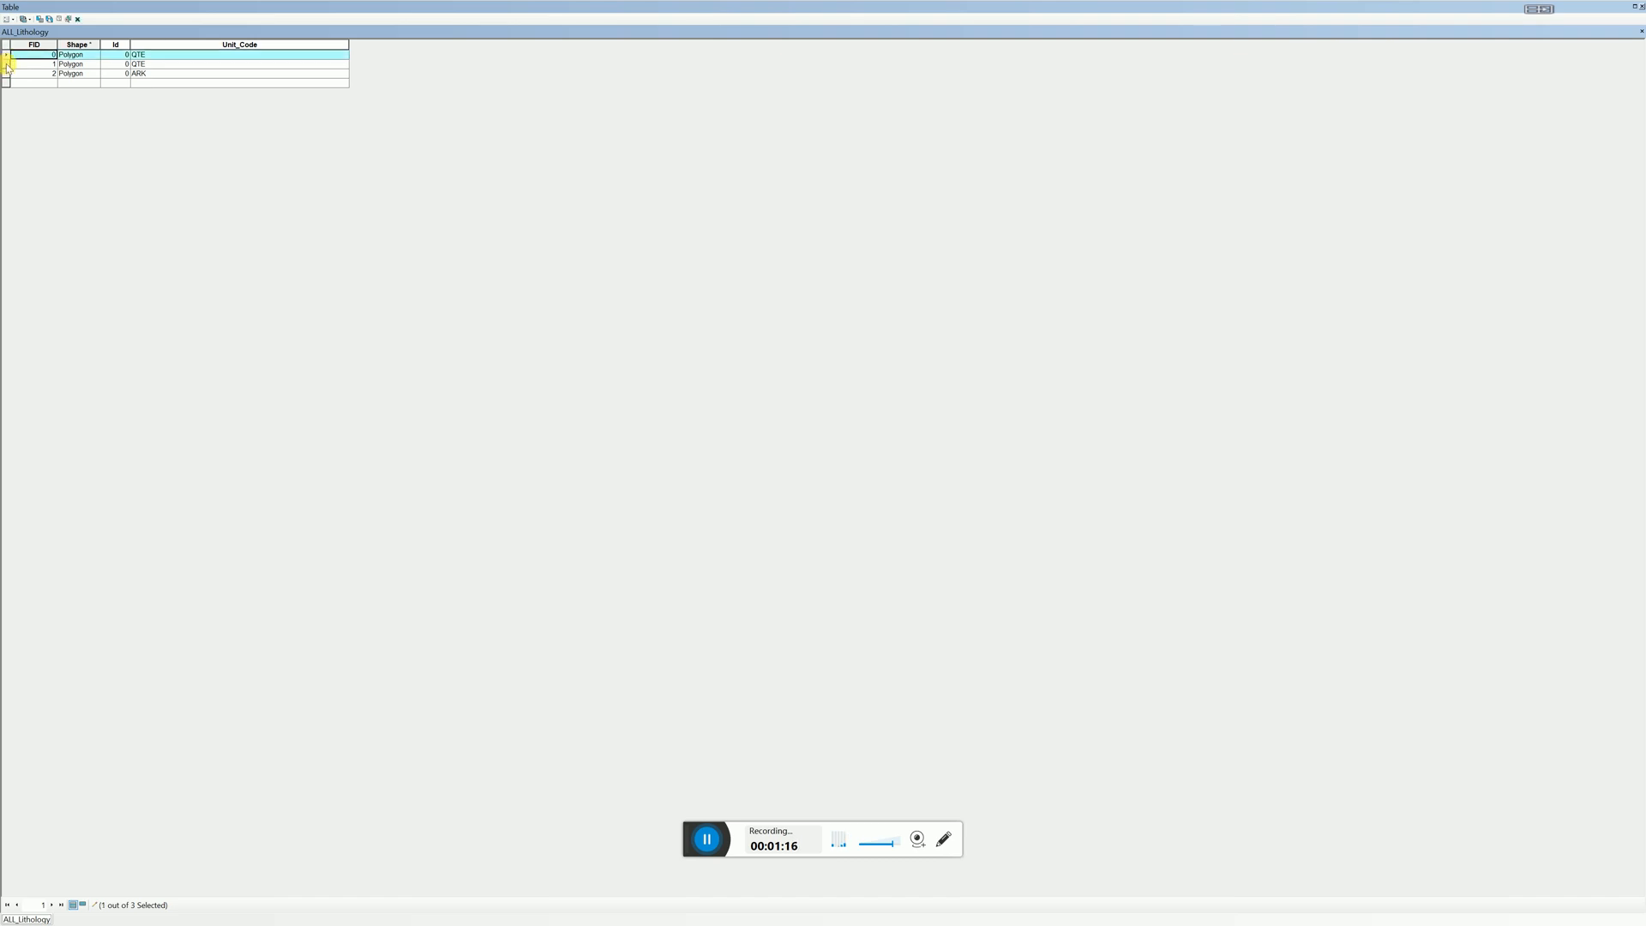
{"action": "left_click", "coordinate": [5, 64], "text": "ctrl"}
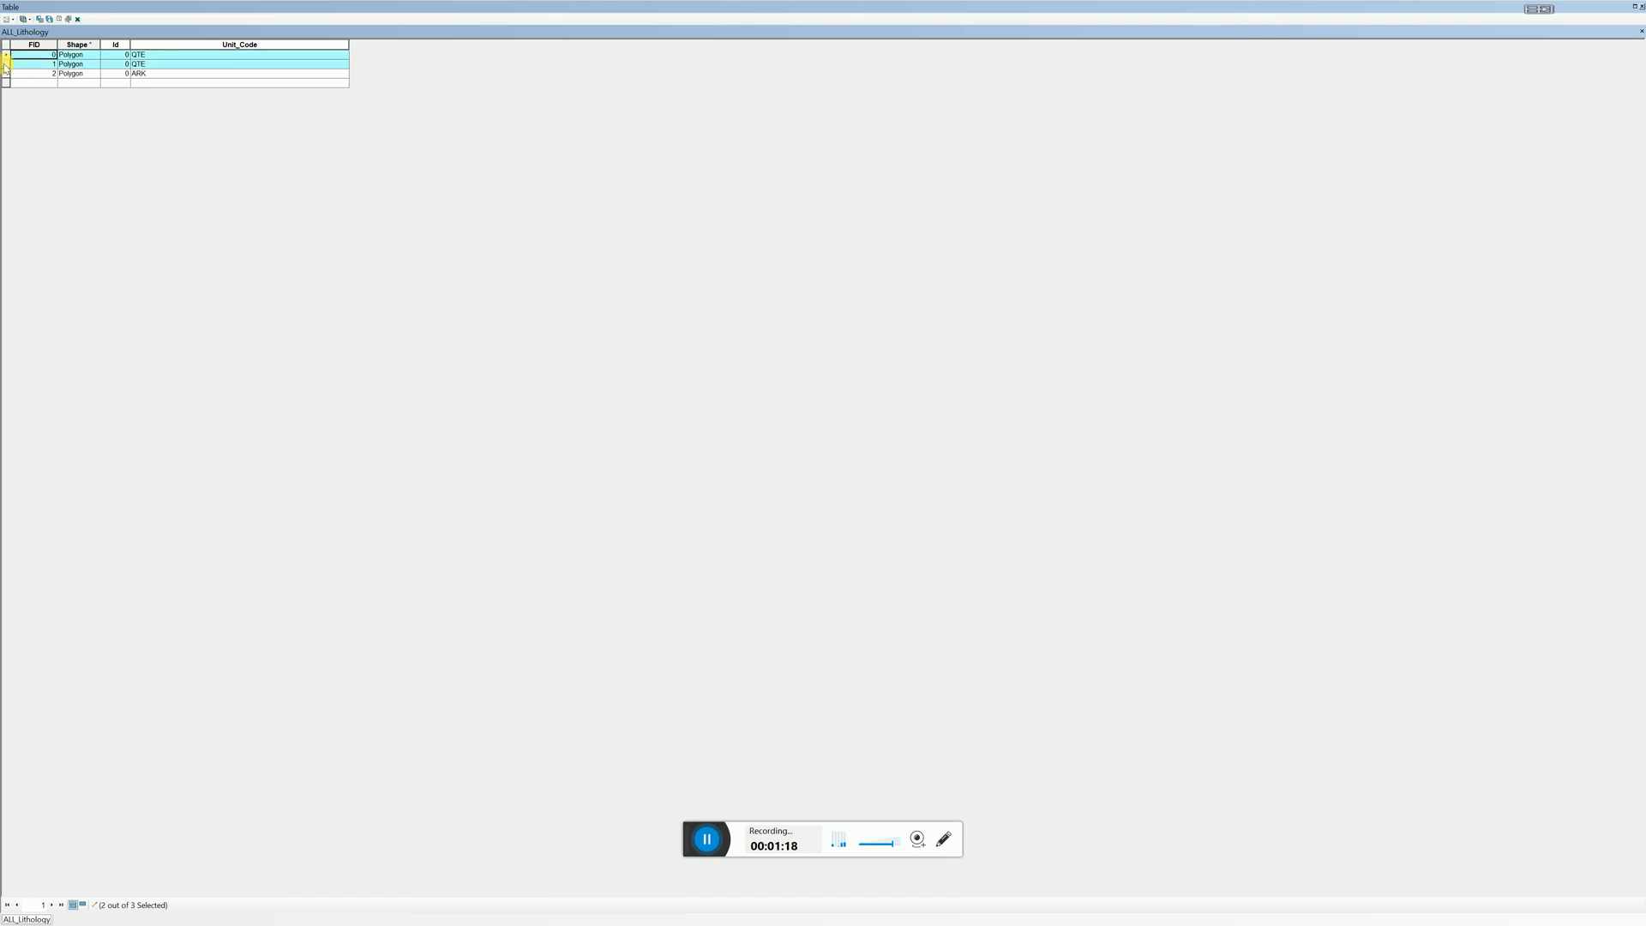
{"action": "left_click", "coordinate": [1637, 7]}
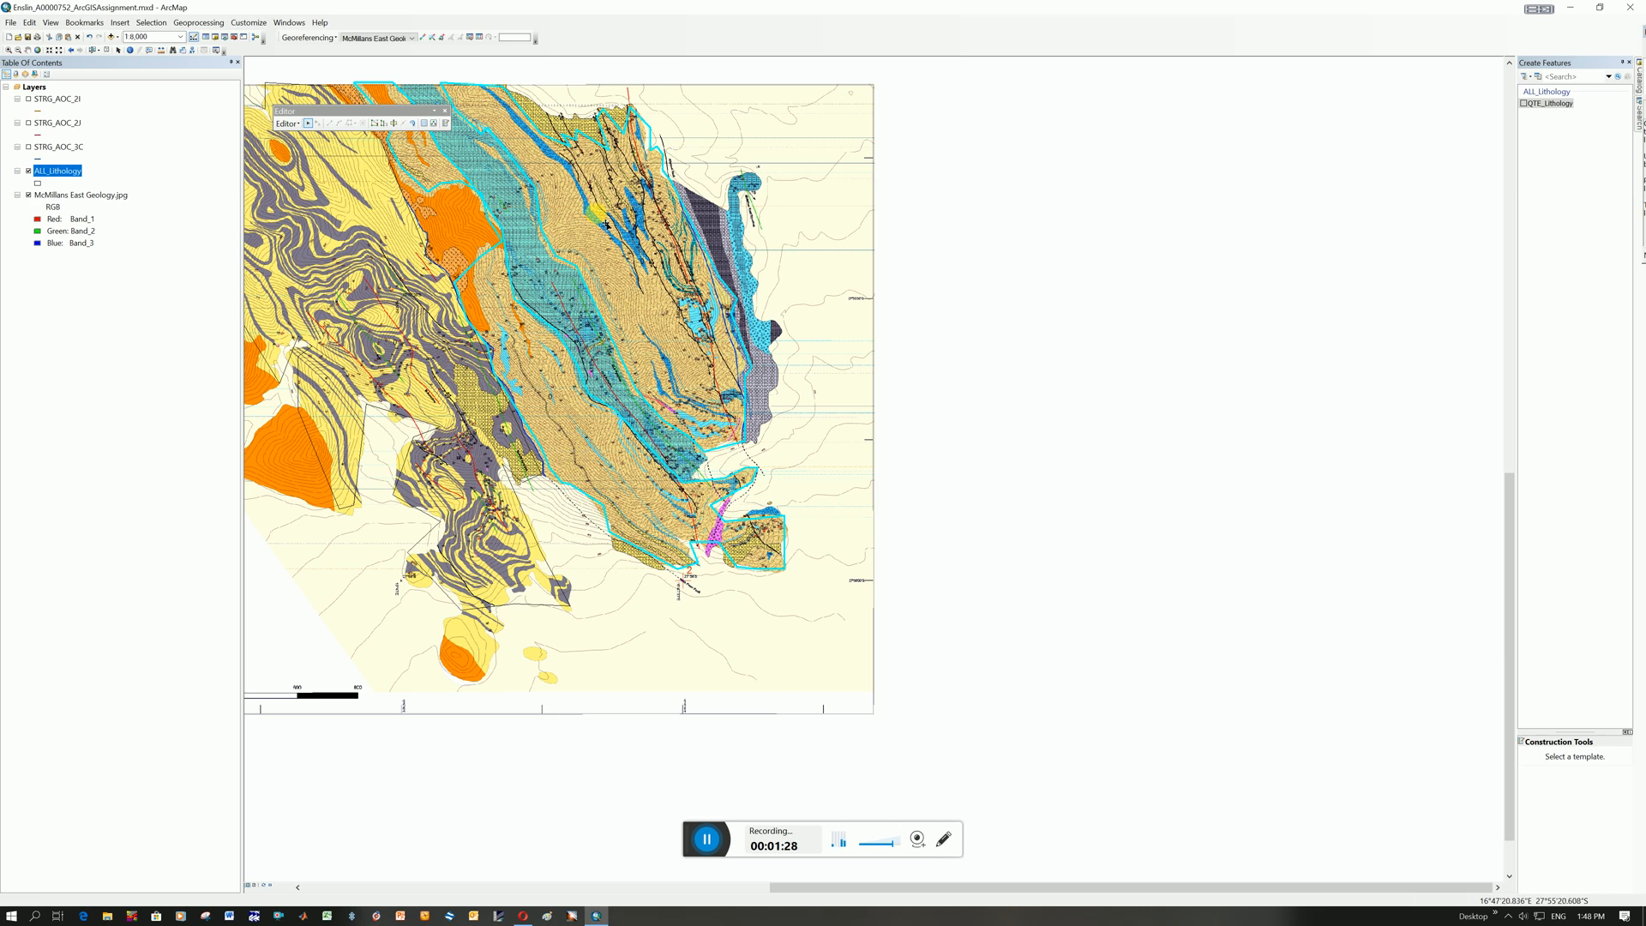
- Begin a new ALL_Lithology polygon, using Trace along the teal unit's eastern boundary from its northern edge to its southern end
{"action": "left_click", "coordinate": [1548, 106]}
{"action": "left_click", "coordinate": [1547, 103]}
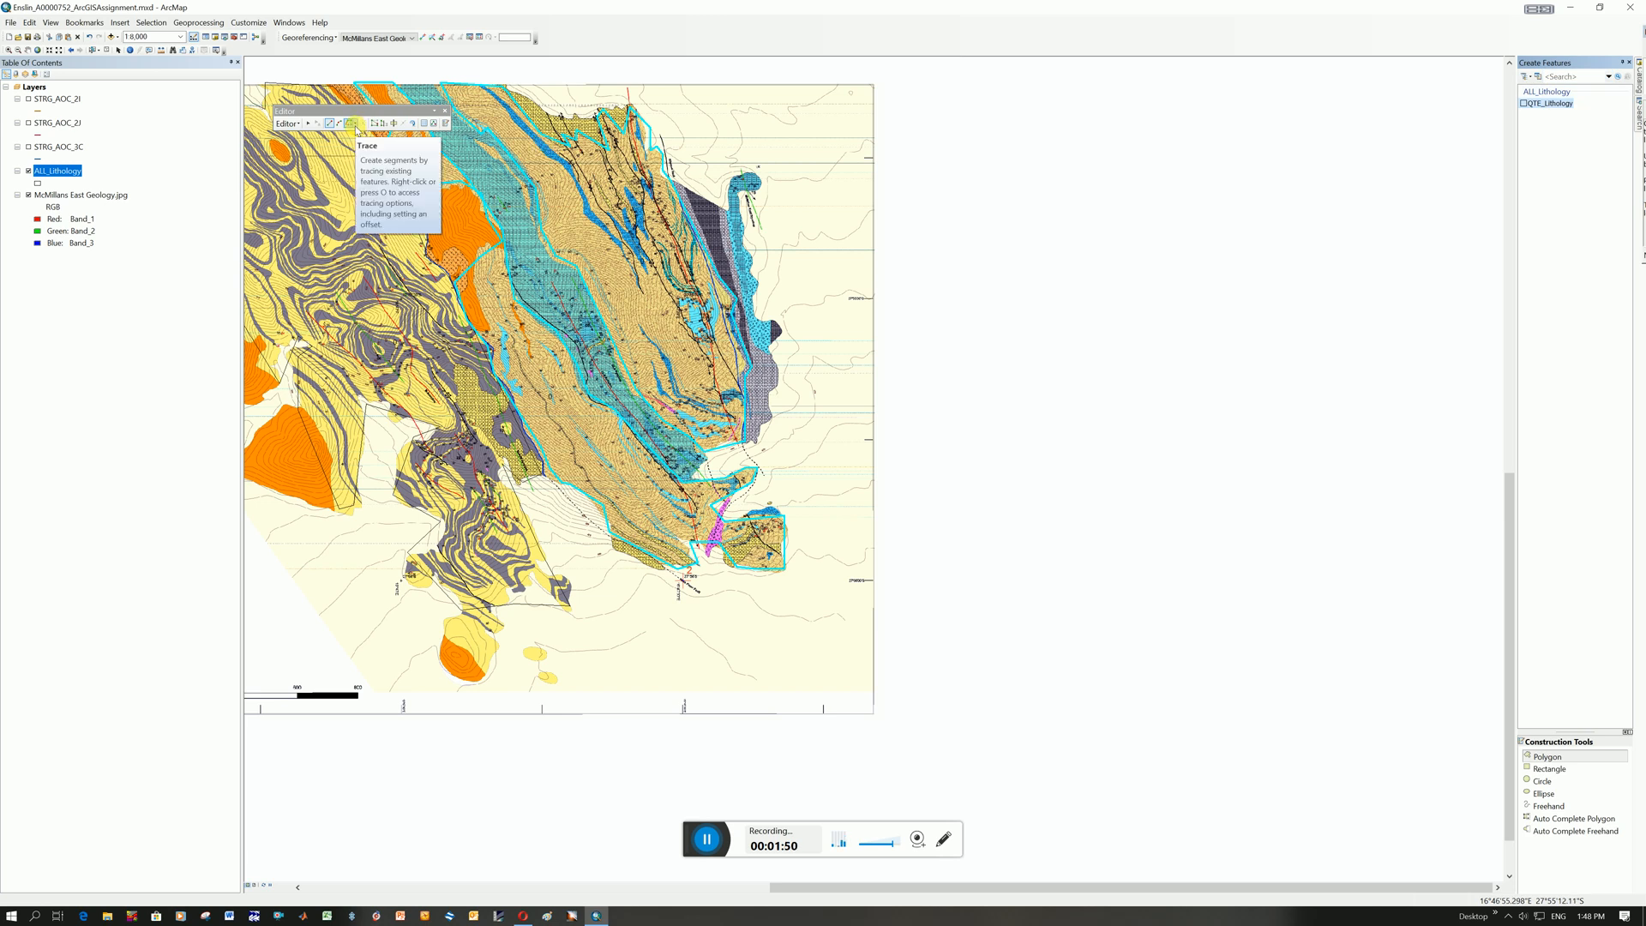
{"action": "left_click", "coordinate": [356, 129]}
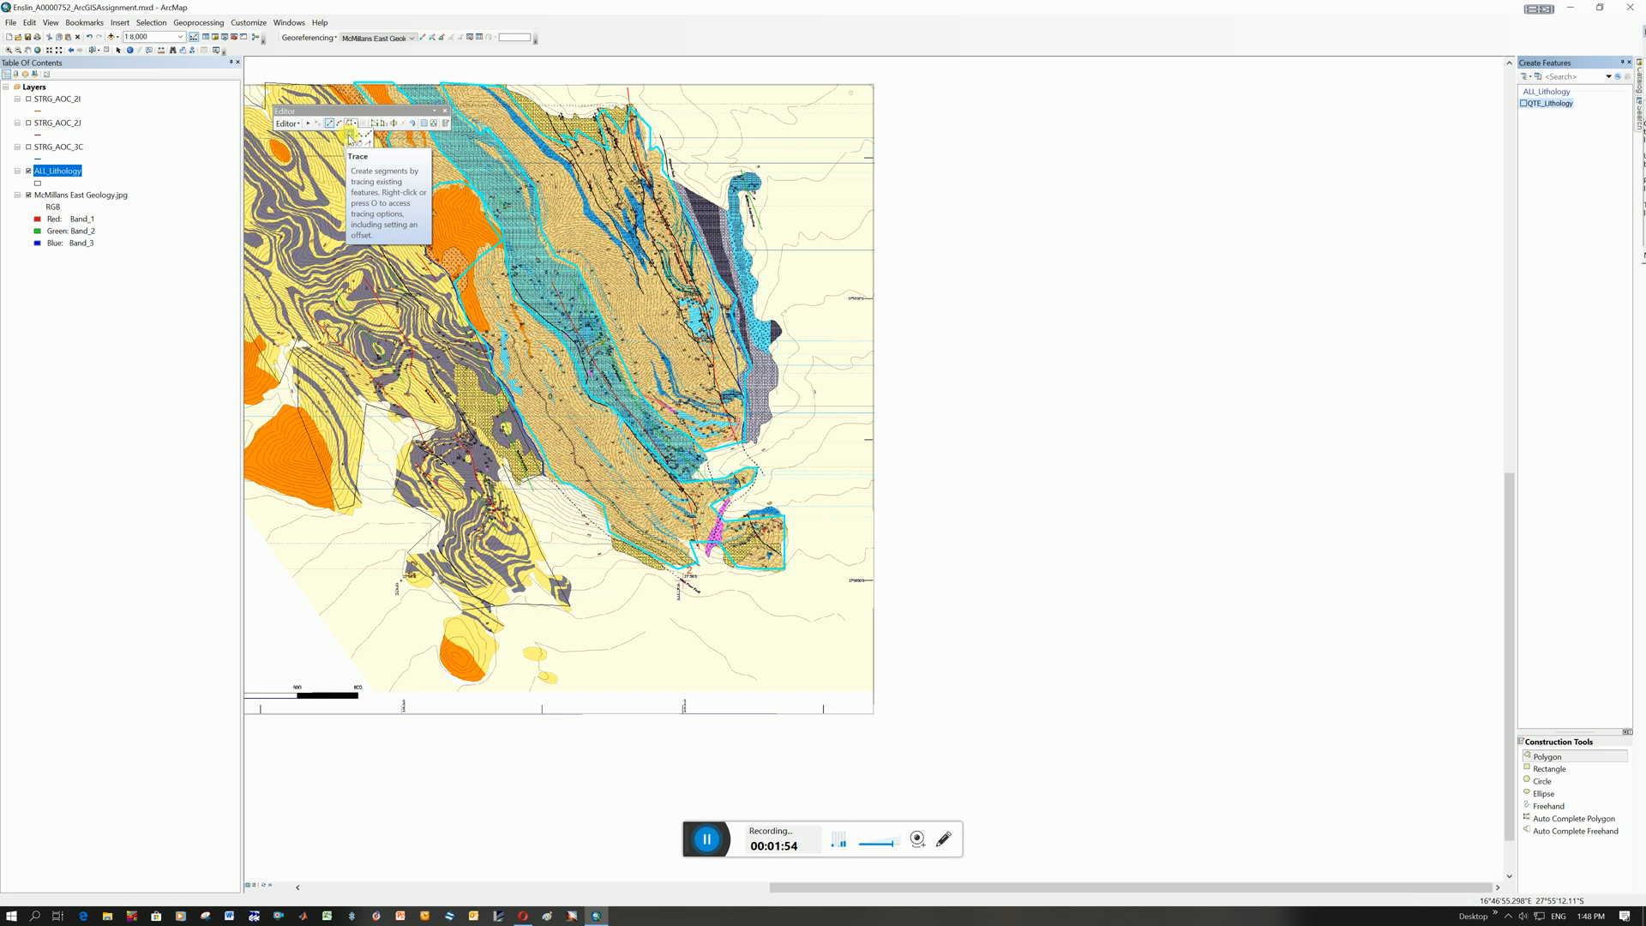
{"action": "left_click", "coordinate": [348, 135]}
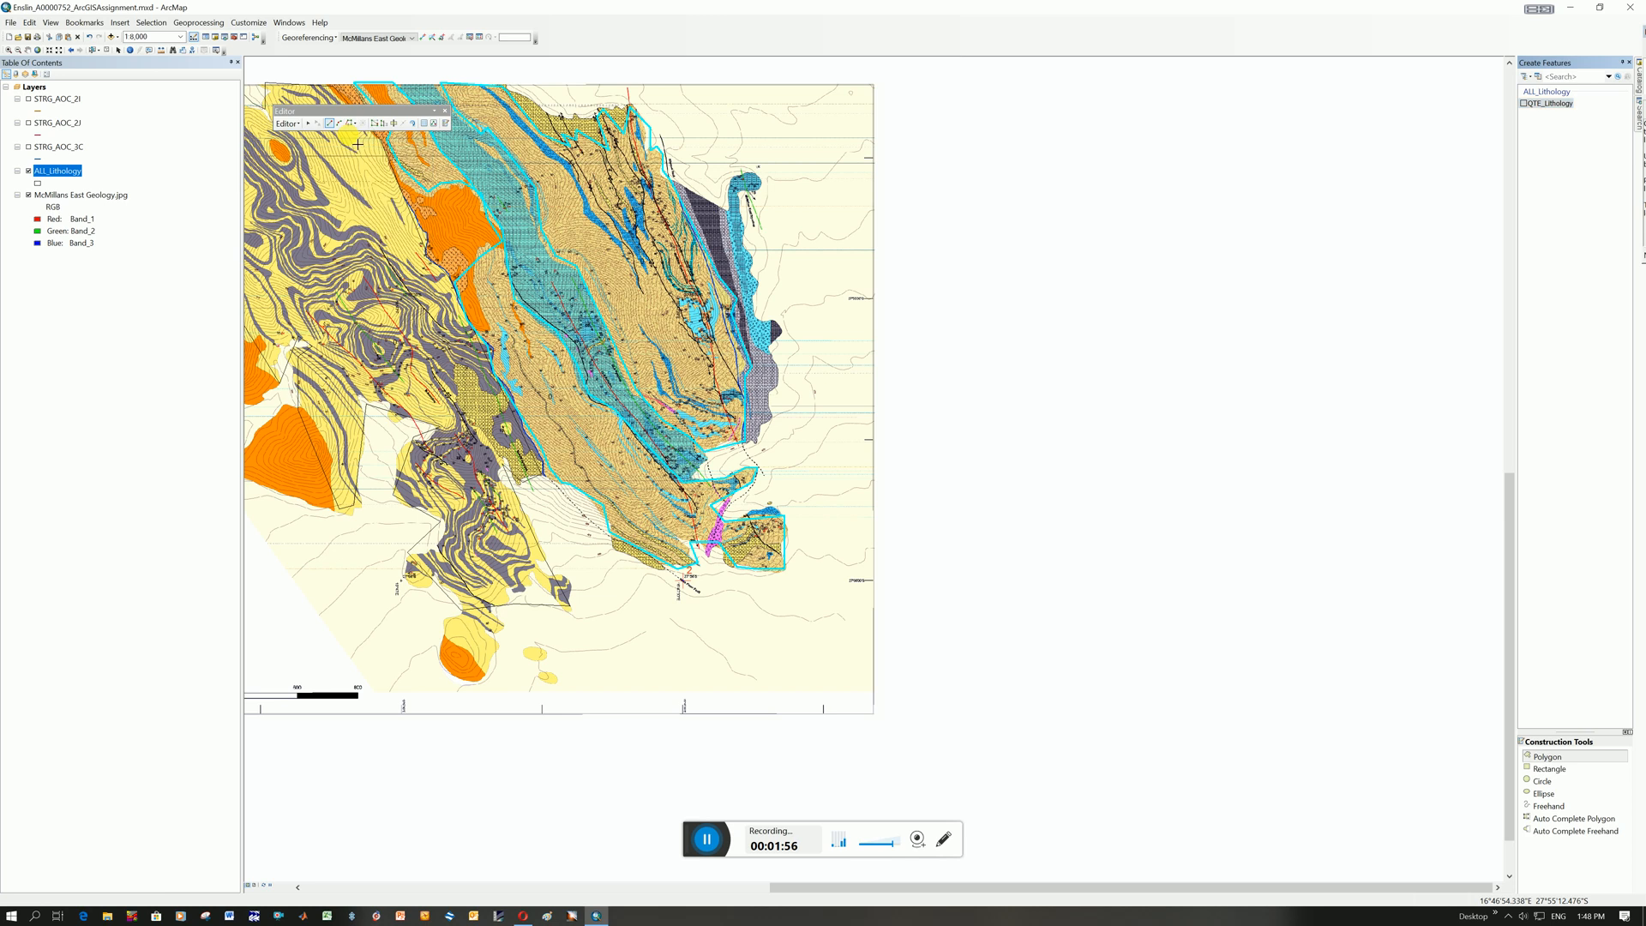
{"action": "left_click", "coordinate": [486, 130]}
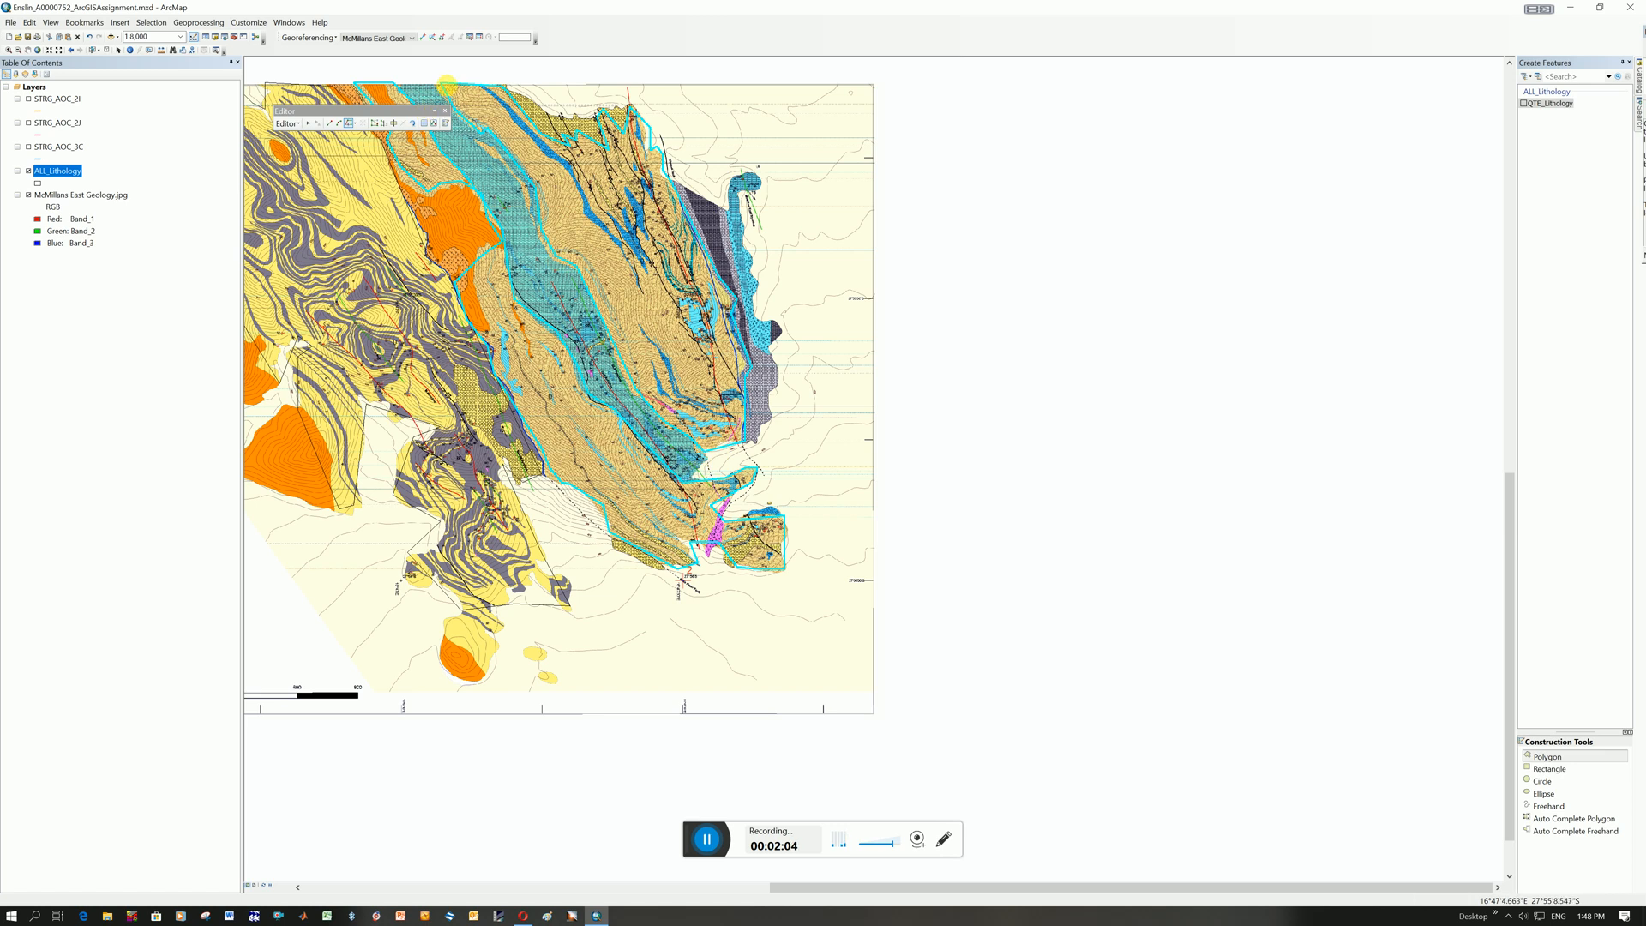
{"action": "left_click", "coordinate": [442, 84]}
{"action": "key", "text": "Return"}
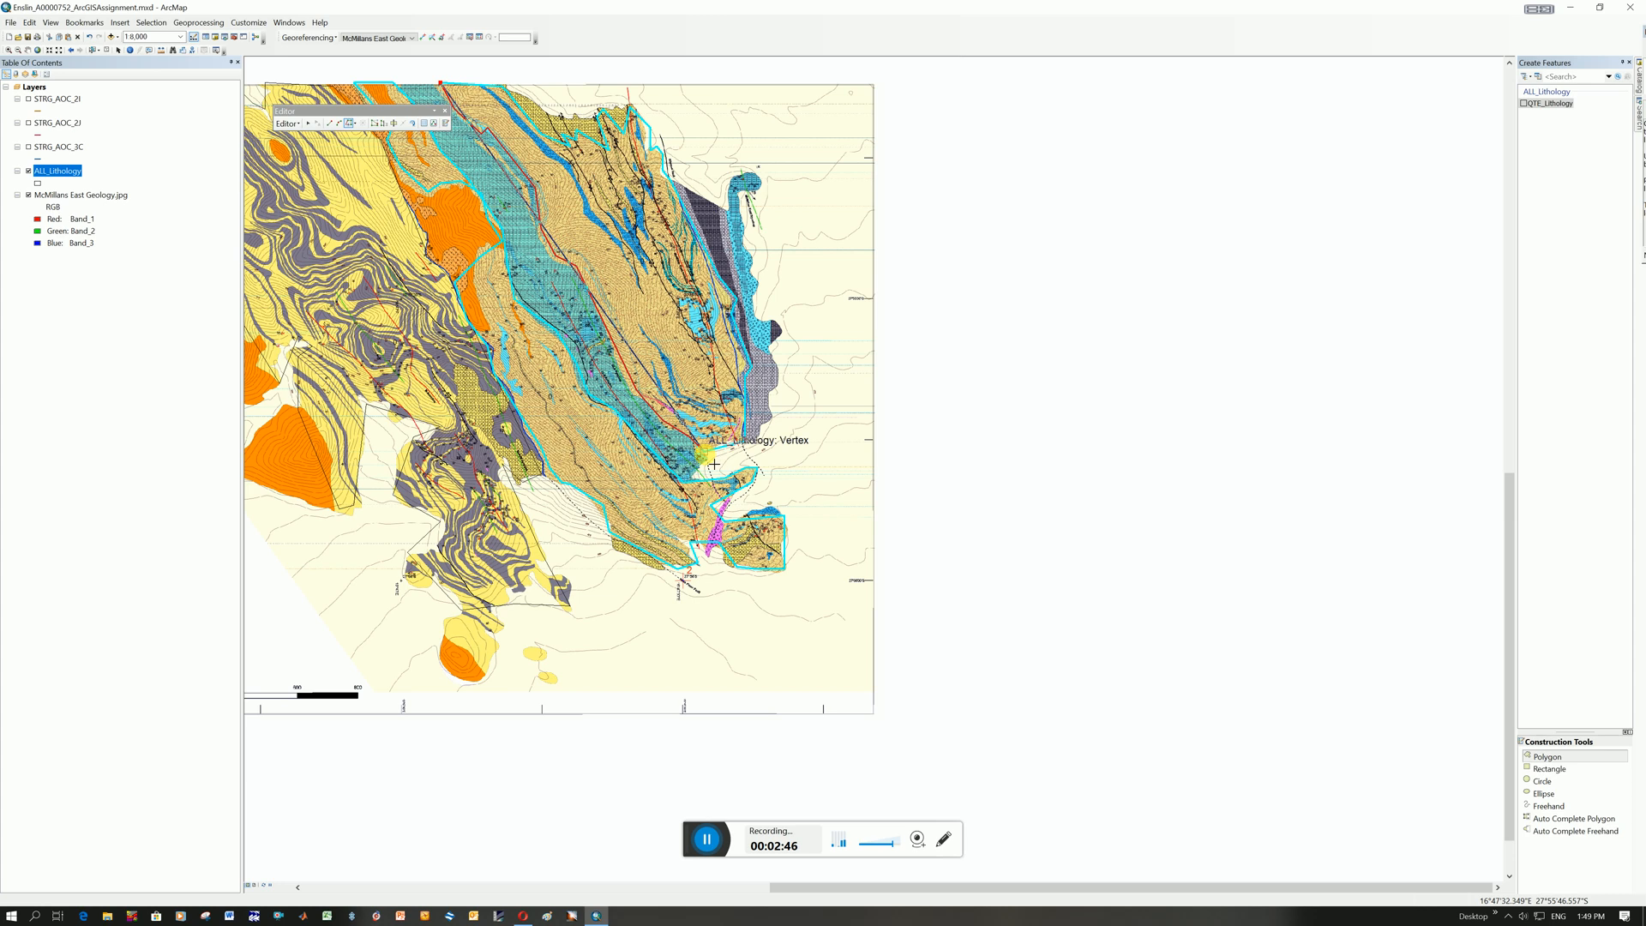
{"action": "left_click", "coordinate": [714, 463]}
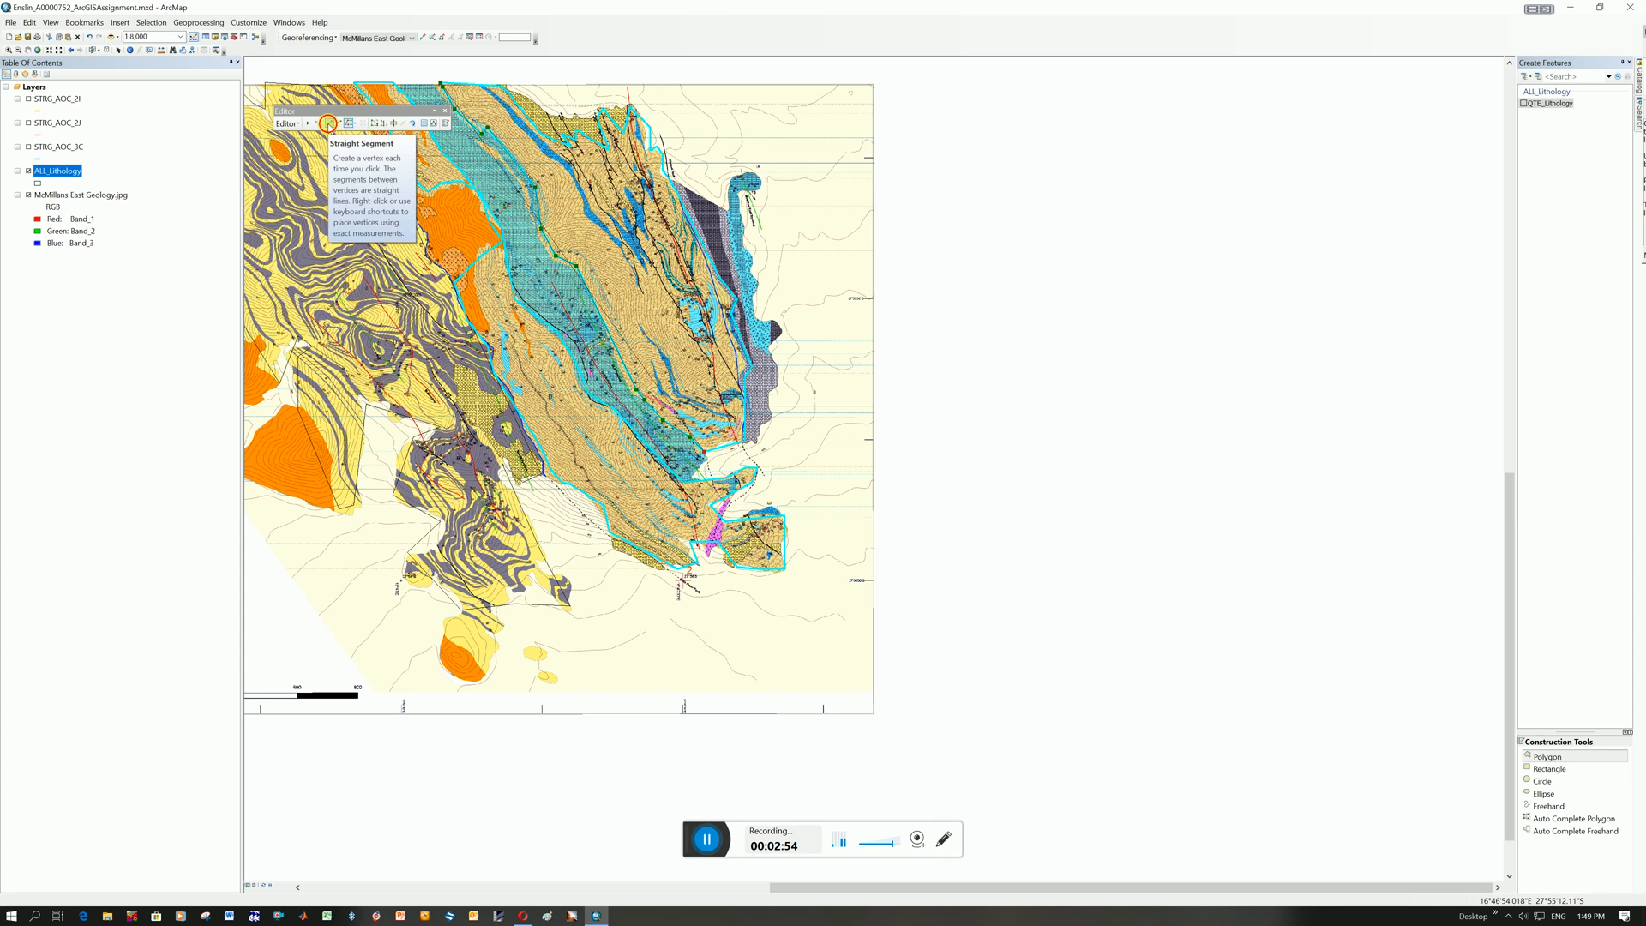
- Continue the polygon with Straight Segments across the teal unit's southern end to the start of its western boundary
{"action": "left_click", "coordinate": [328, 123]}
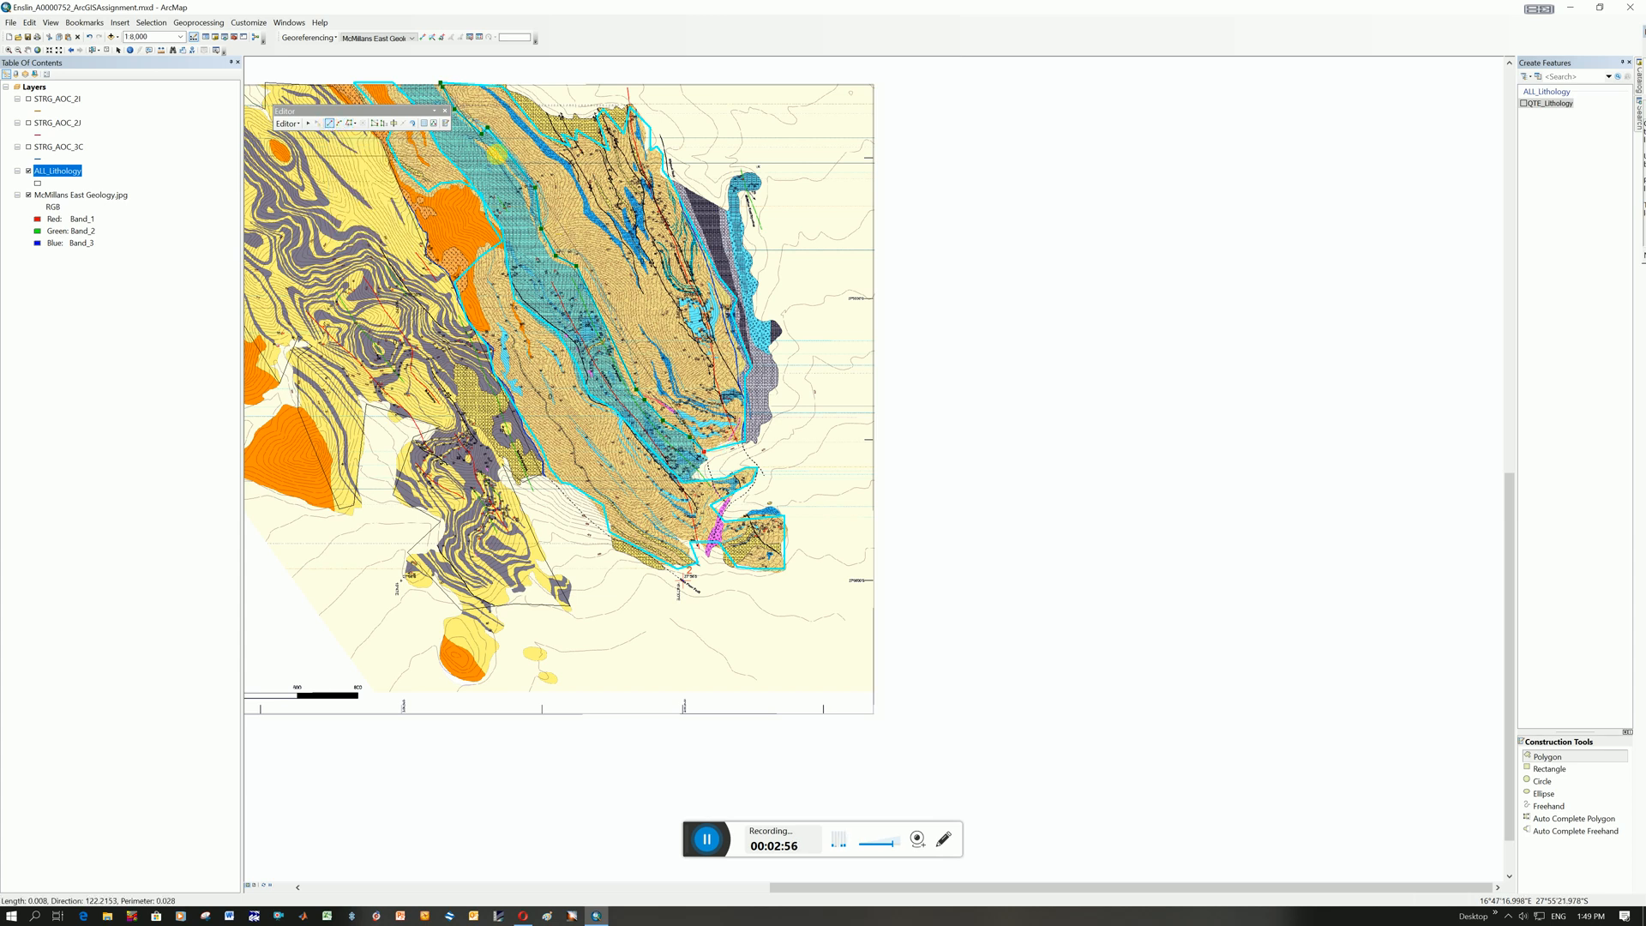
{"action": "left_click", "coordinate": [718, 465]}
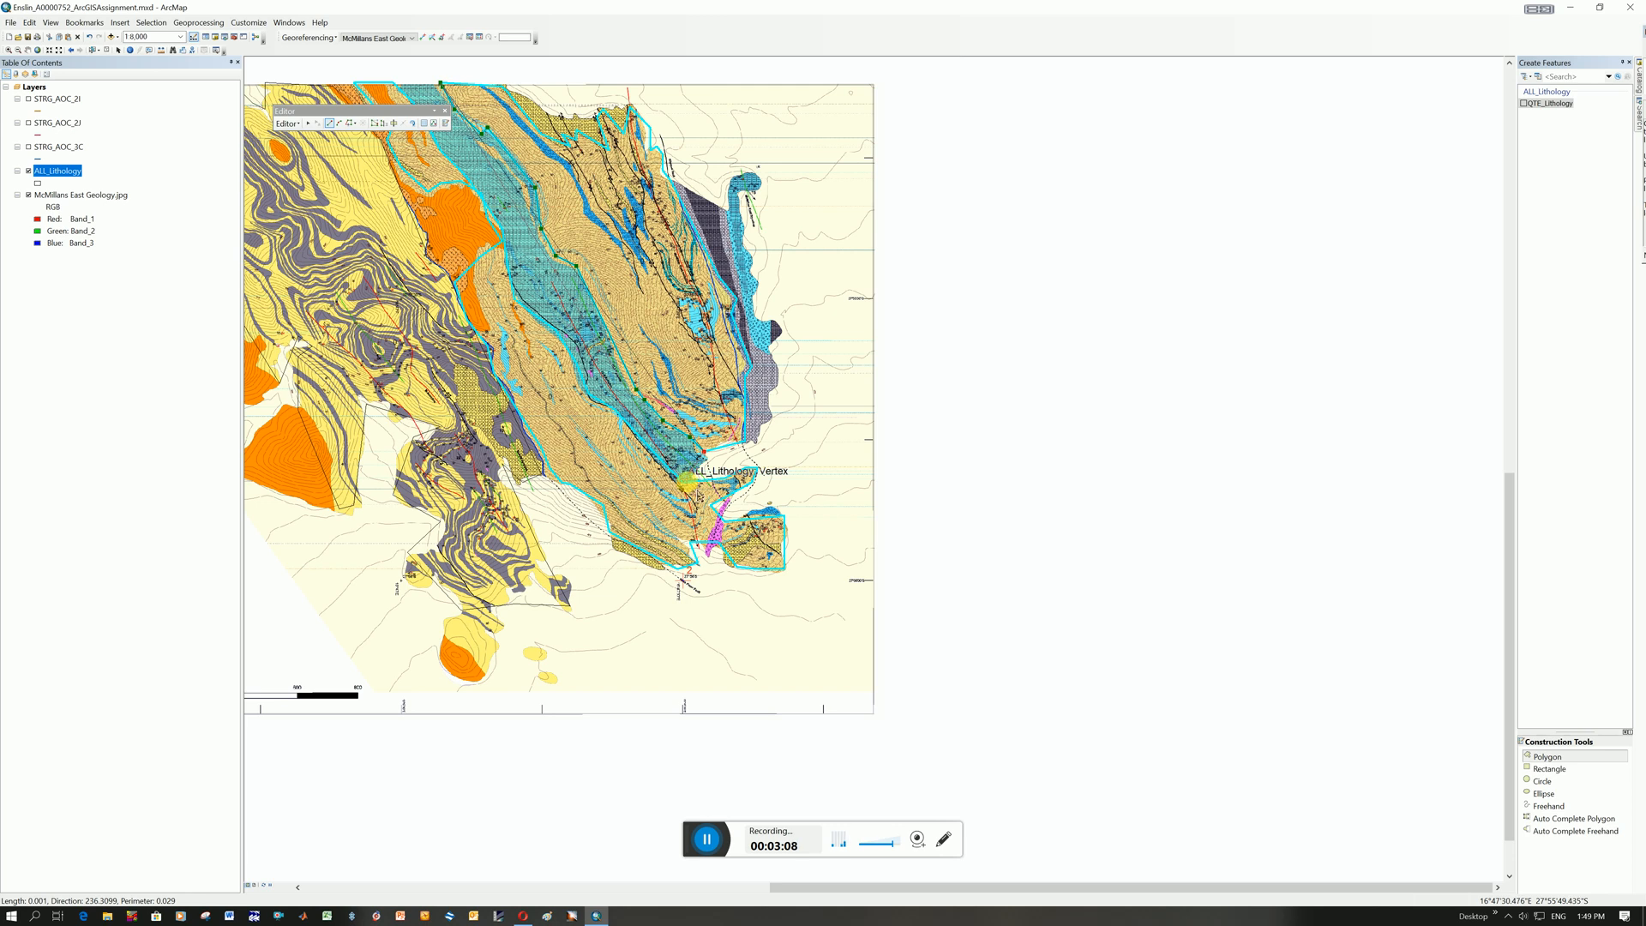
{"action": "left_click", "coordinate": [691, 501]}
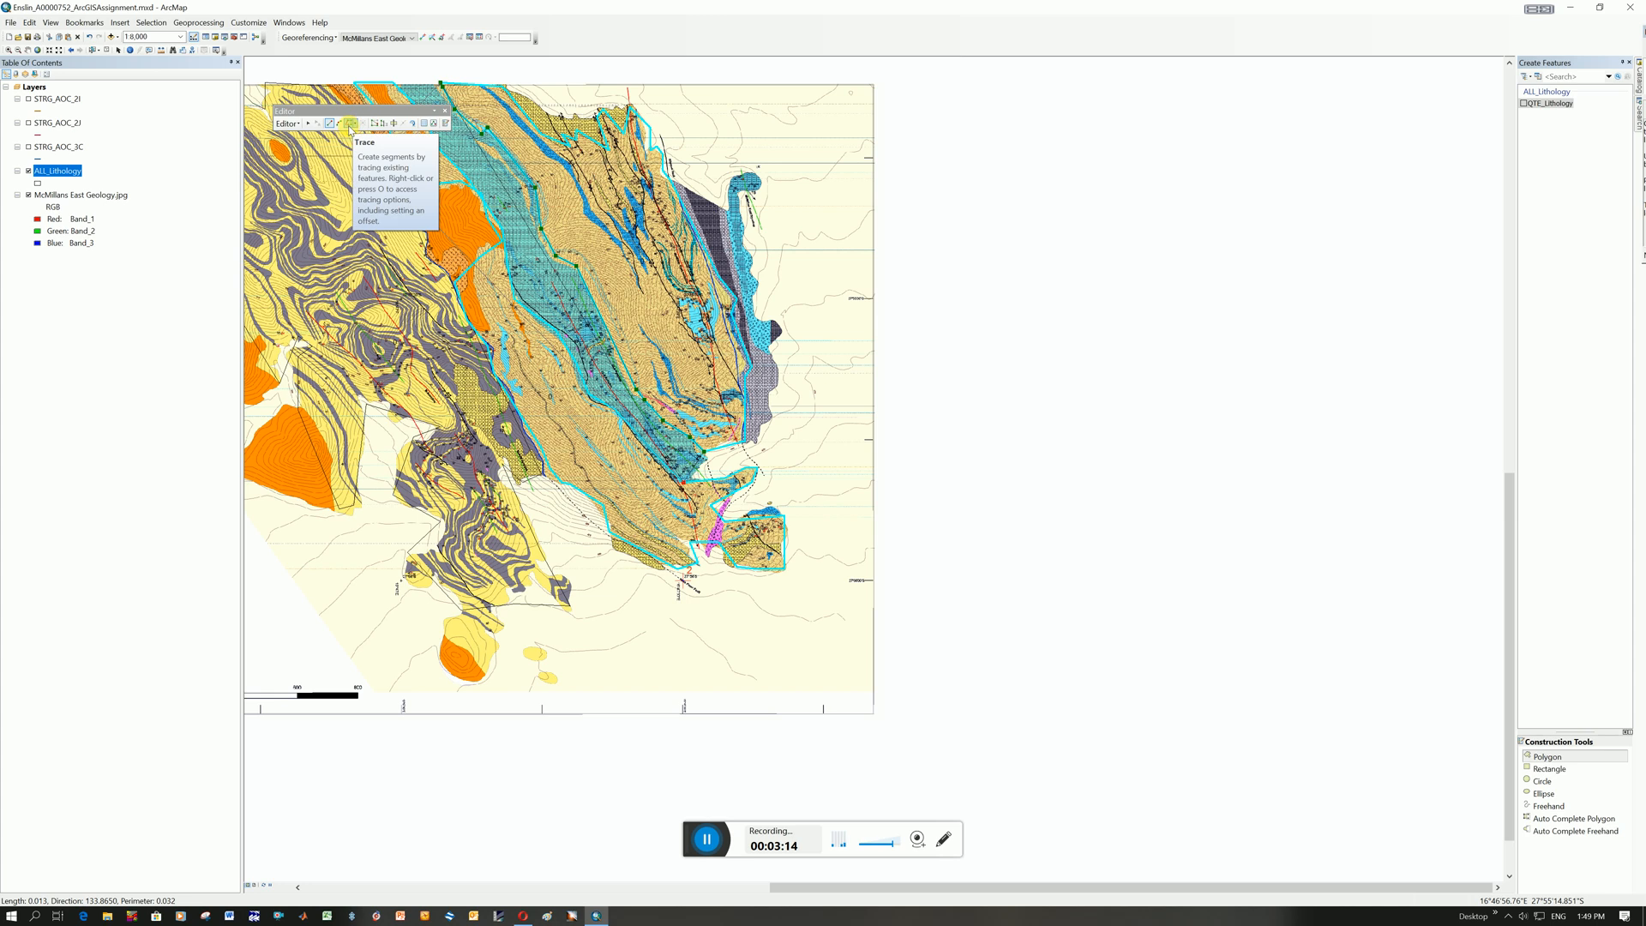
- Trace the teal unit's western boundary northwards to the existing polygon's endpoint on the map's northern edge
{"action": "left_click", "coordinate": [350, 124]}
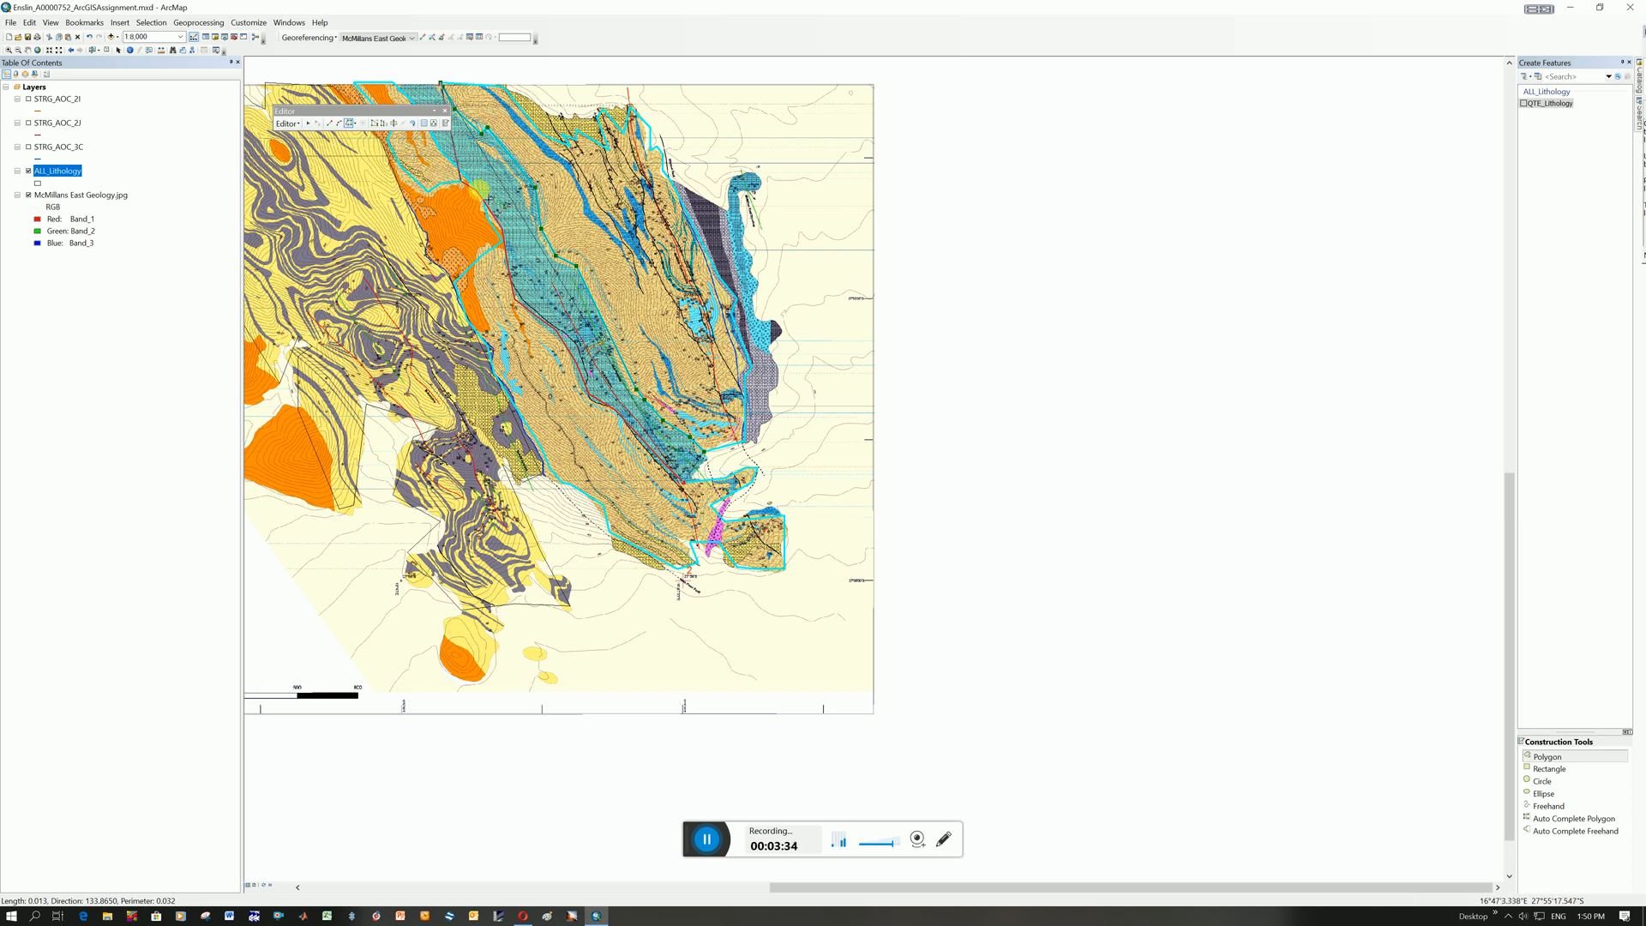
{"action": "left_click", "coordinate": [460, 159]}
{"action": "left_click", "coordinate": [403, 91]}
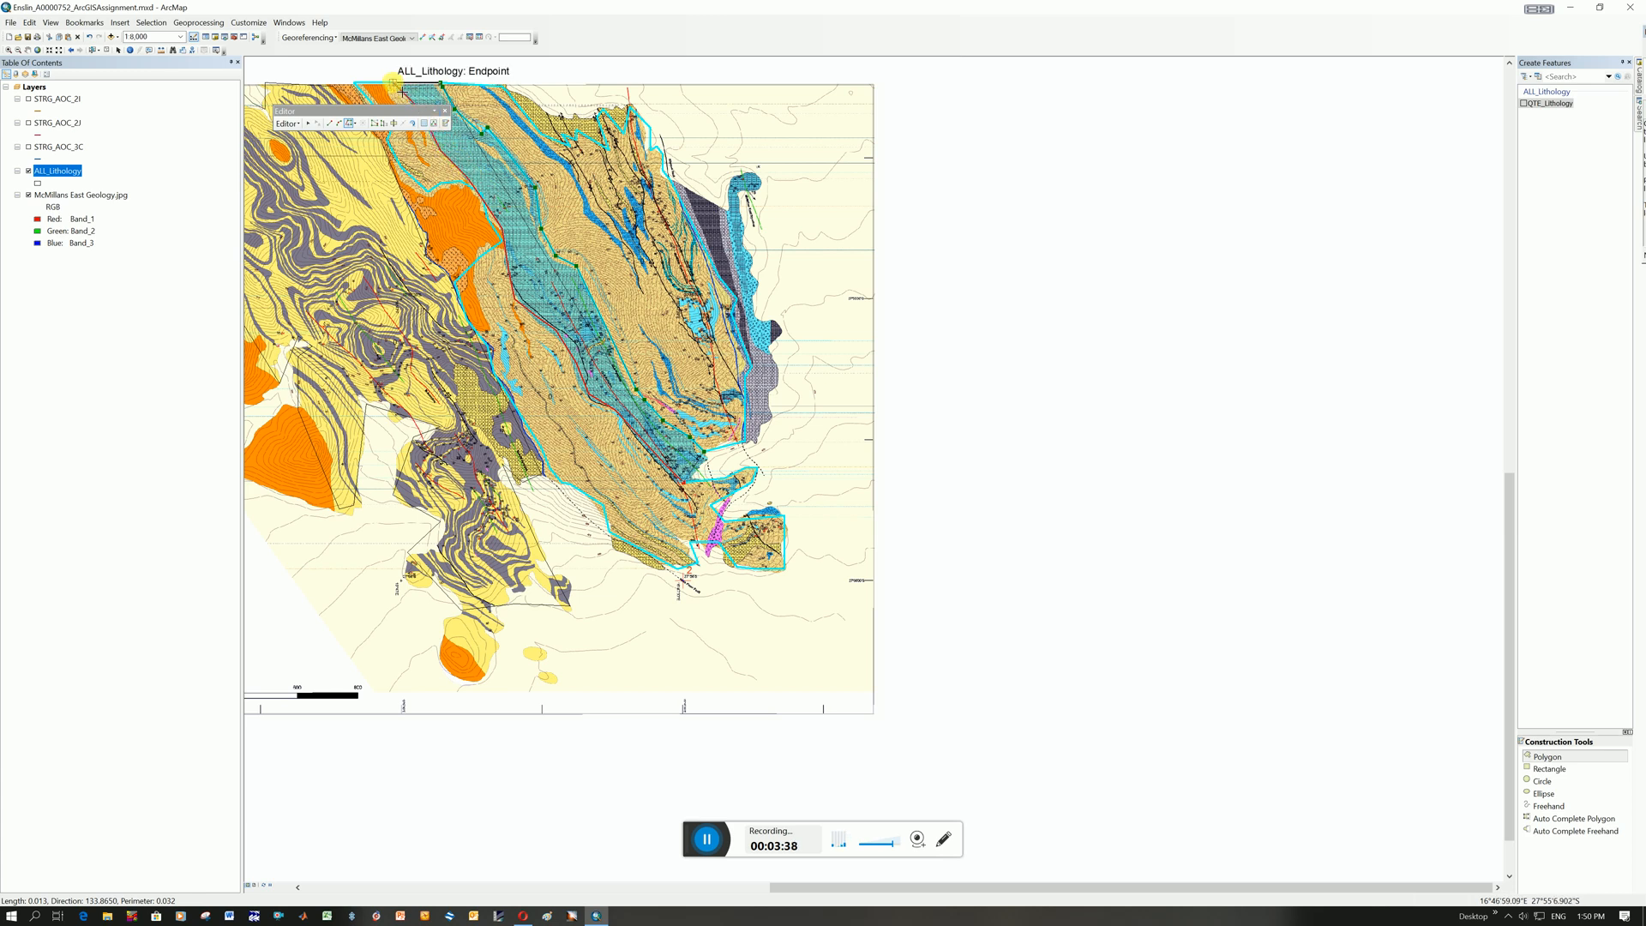
{"action": "left_click", "coordinate": [403, 91]}
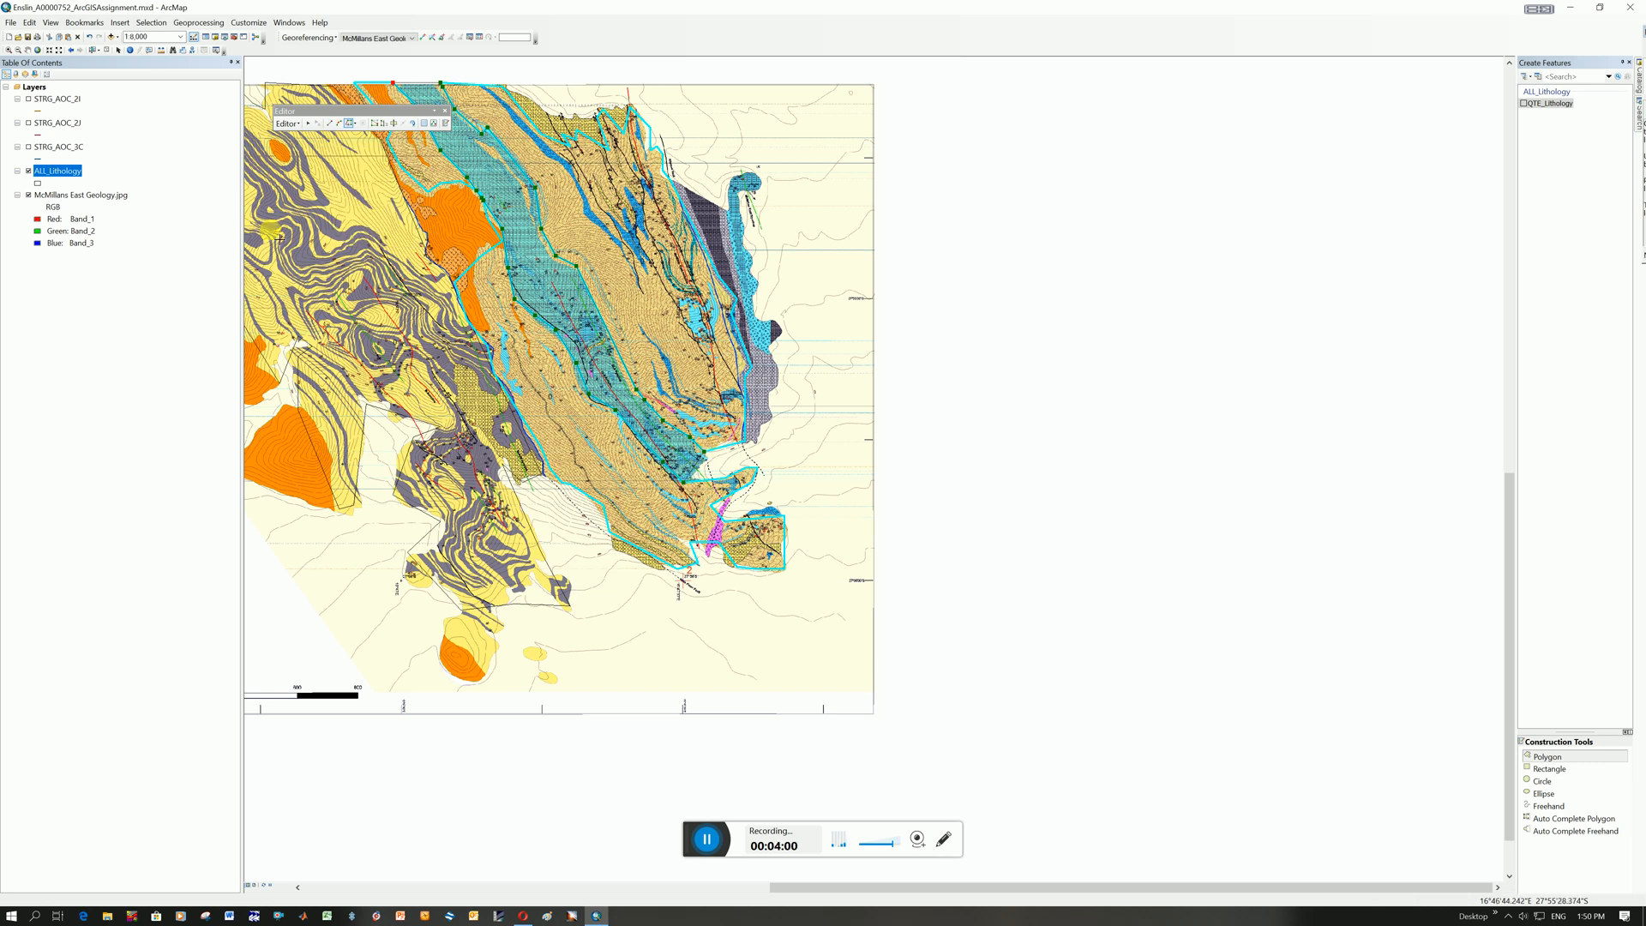
- Finish the teal unit's polygon sketch and save the edits
{"action": "left_click", "coordinate": [349, 124]}
{"action": "right_click", "coordinate": [426, 92]}
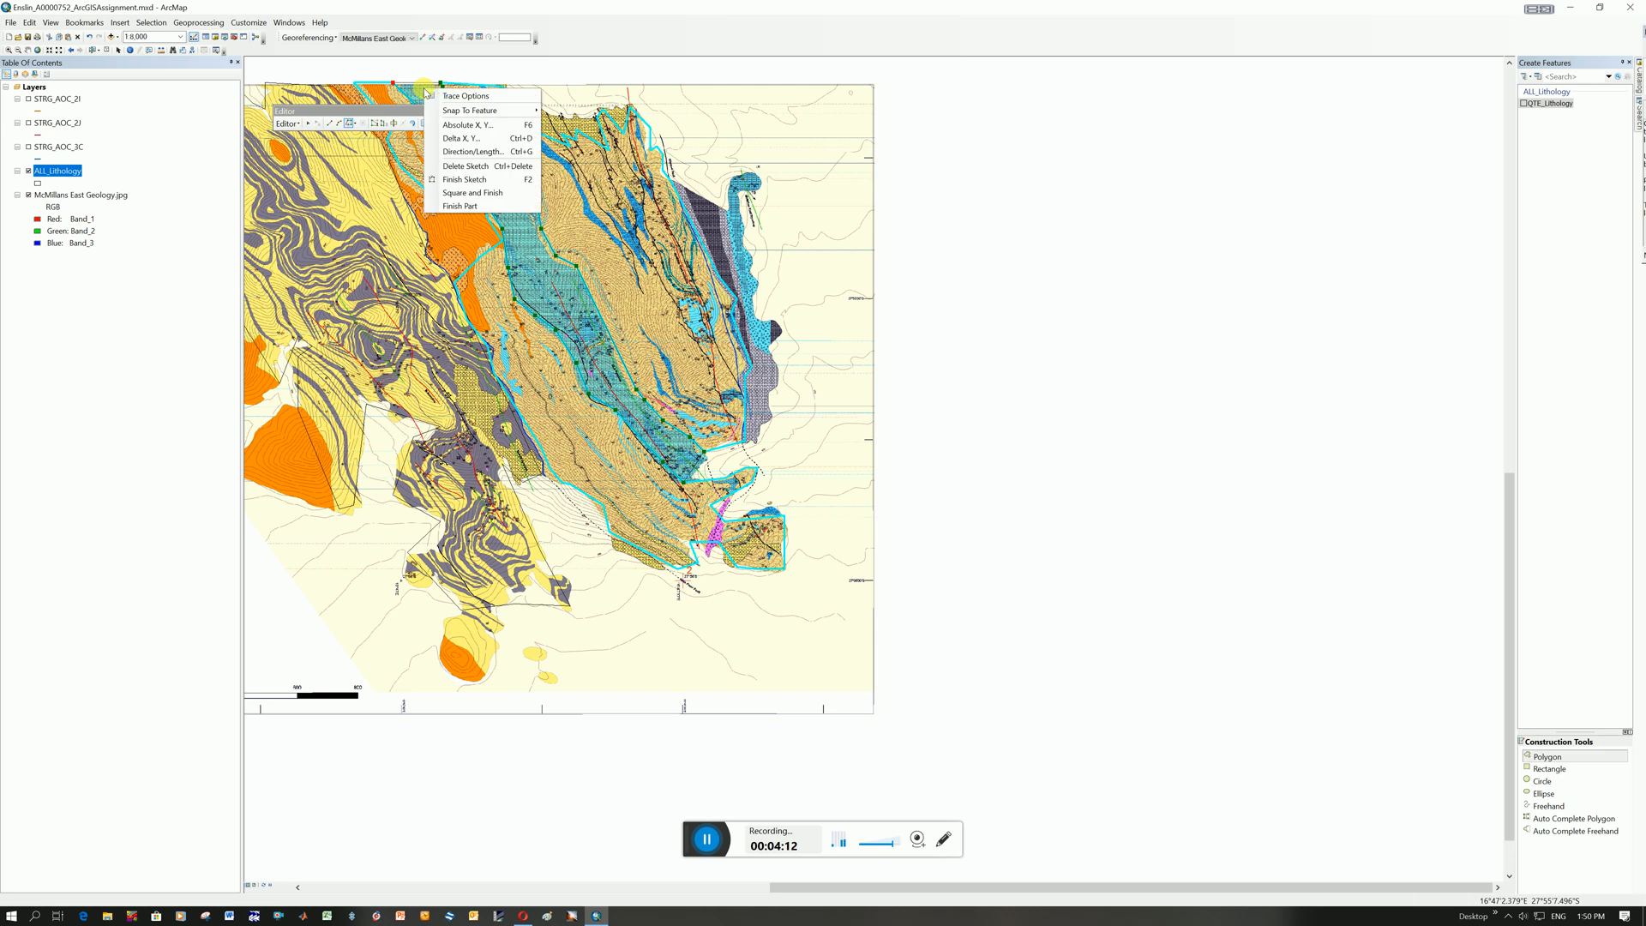
{"action": "left_click", "coordinate": [464, 179]}
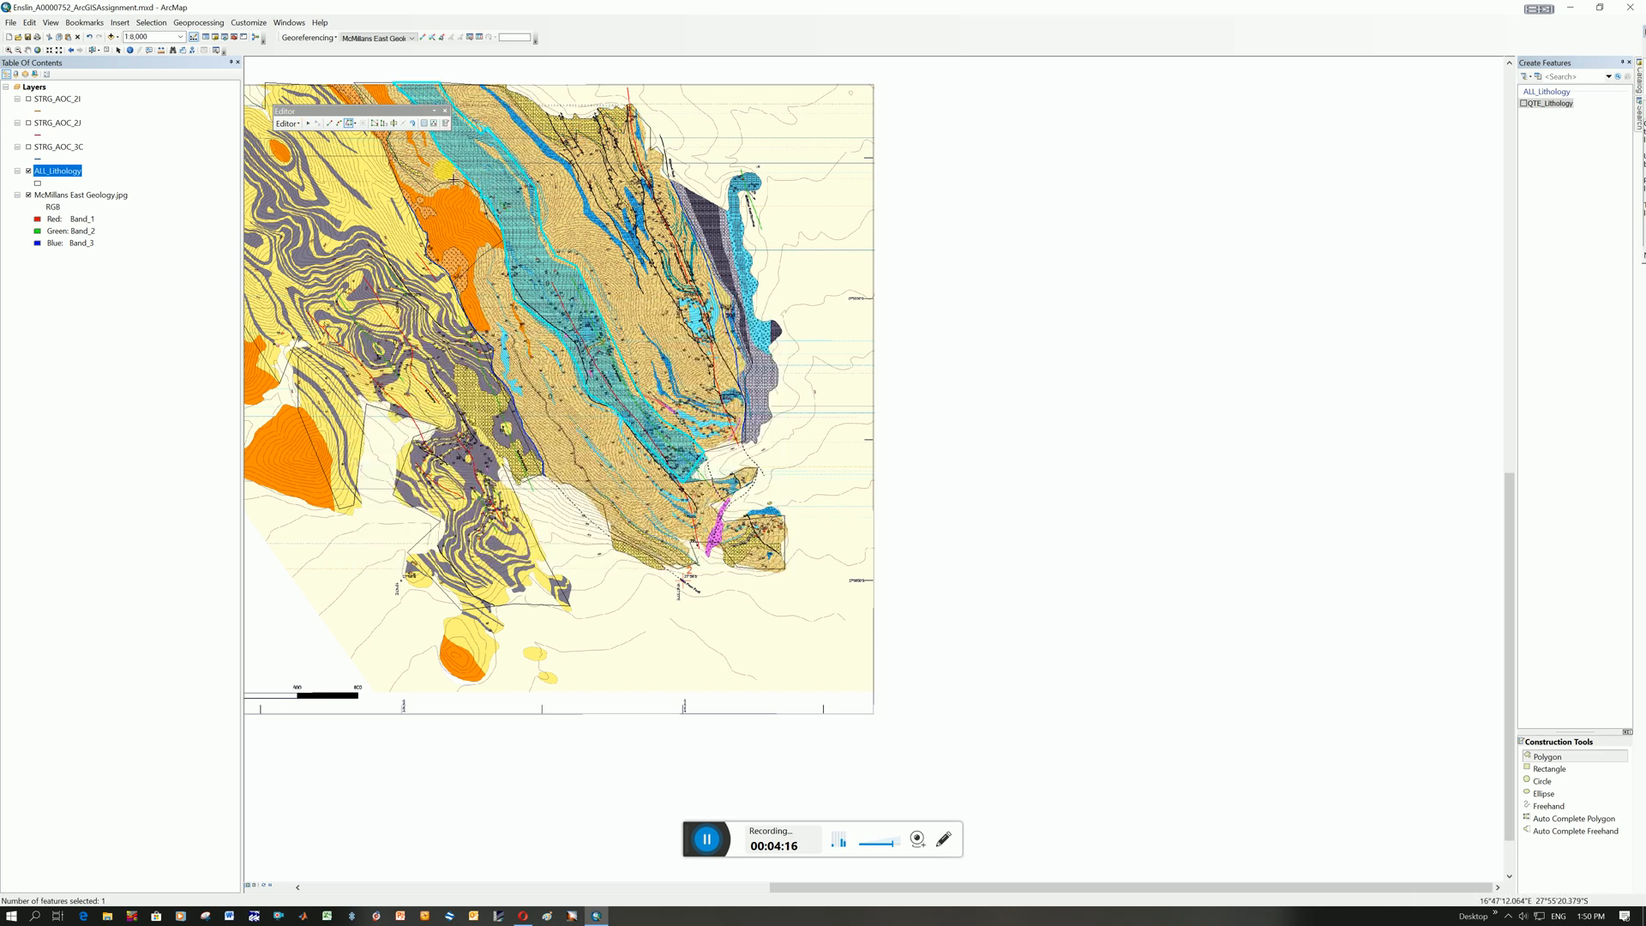
{"action": "right_click", "coordinate": [275, 113]}
{"action": "left_click", "coordinate": [298, 165]}
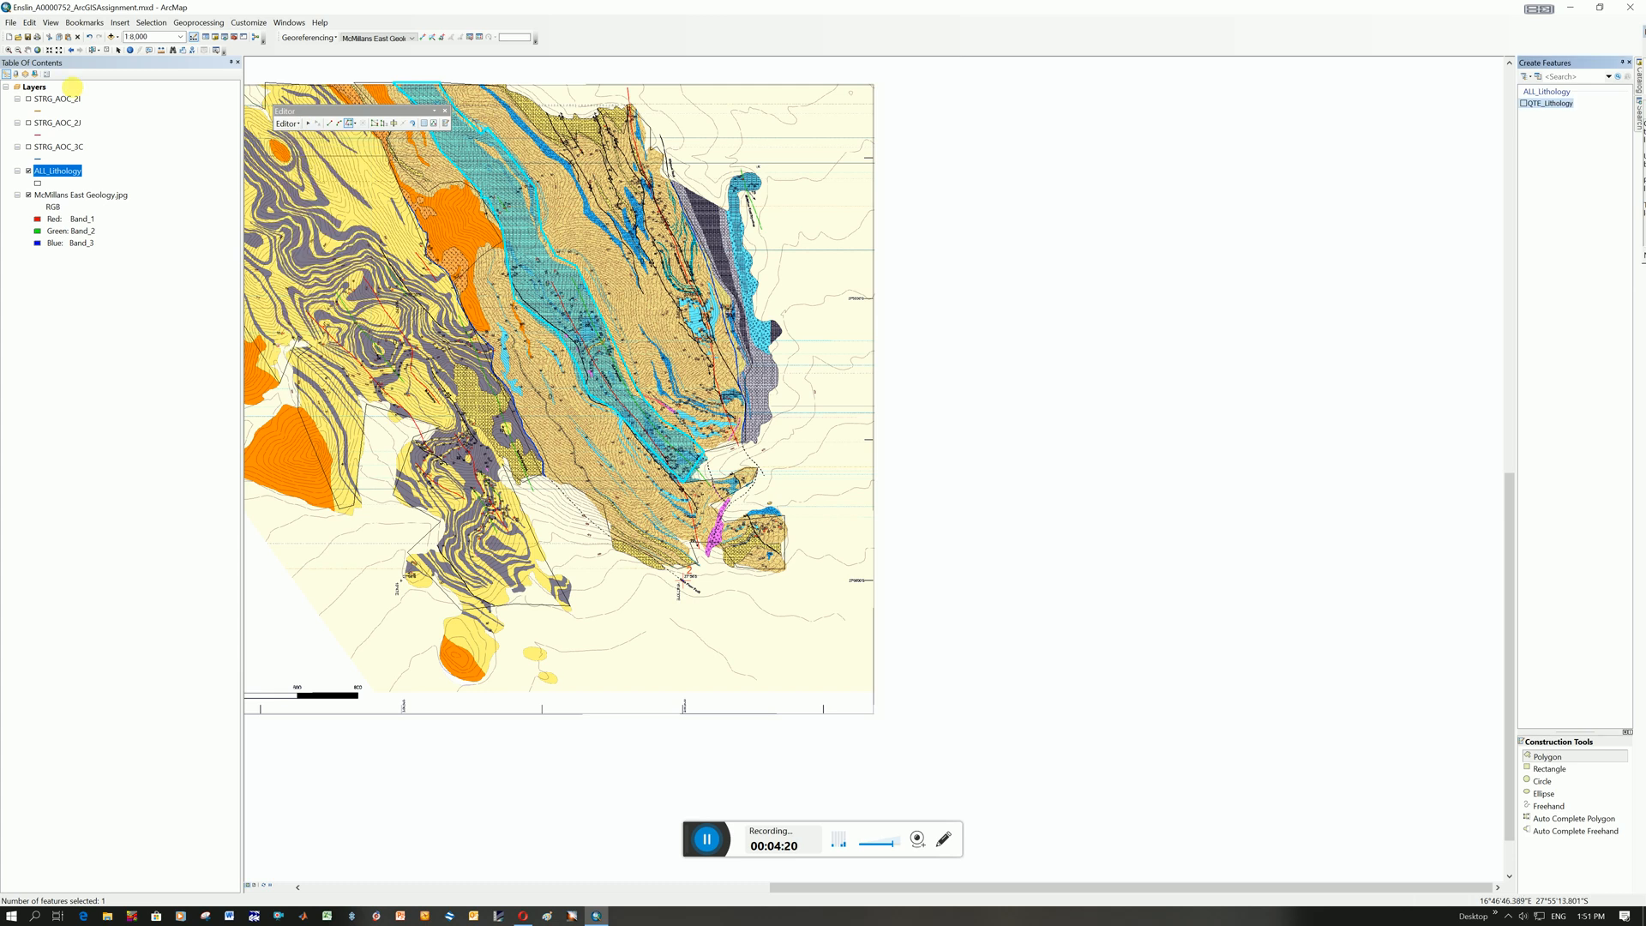
- Set the new polygon's Unit_Code to SILT in the ALL_Lithology attribute table and close the table
{"action": "left_click", "coordinate": [58, 171]}
{"action": "right_click", "coordinate": [62, 176]}
{"action": "left_click", "coordinate": [108, 211]}
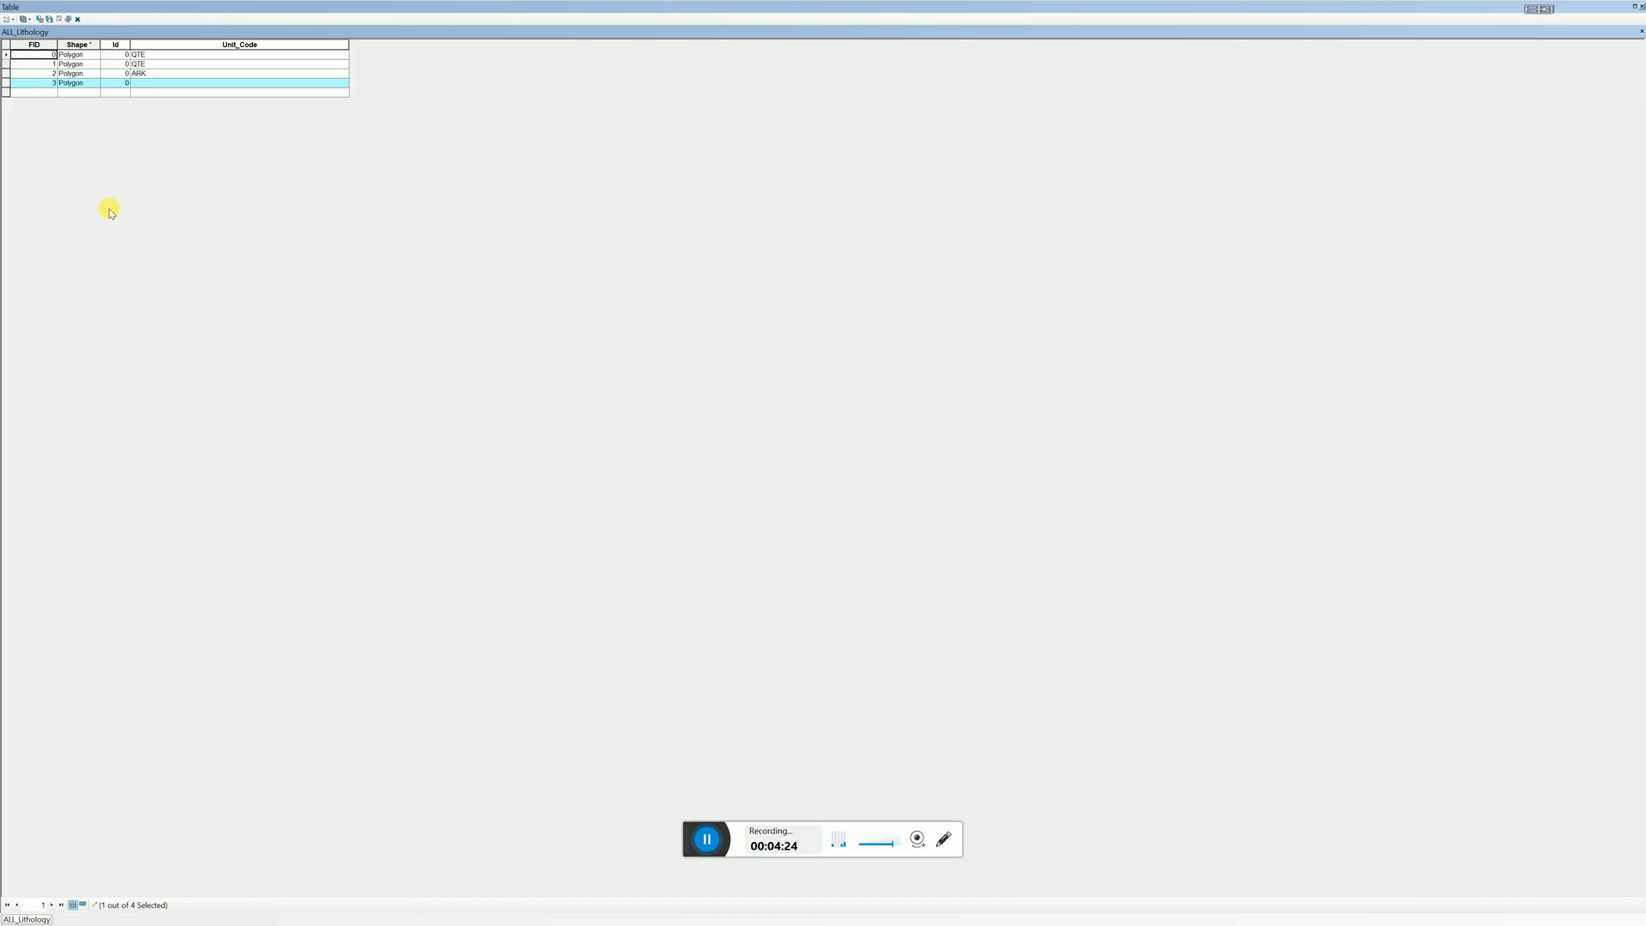
{"action": "left_click", "coordinate": [156, 84]}
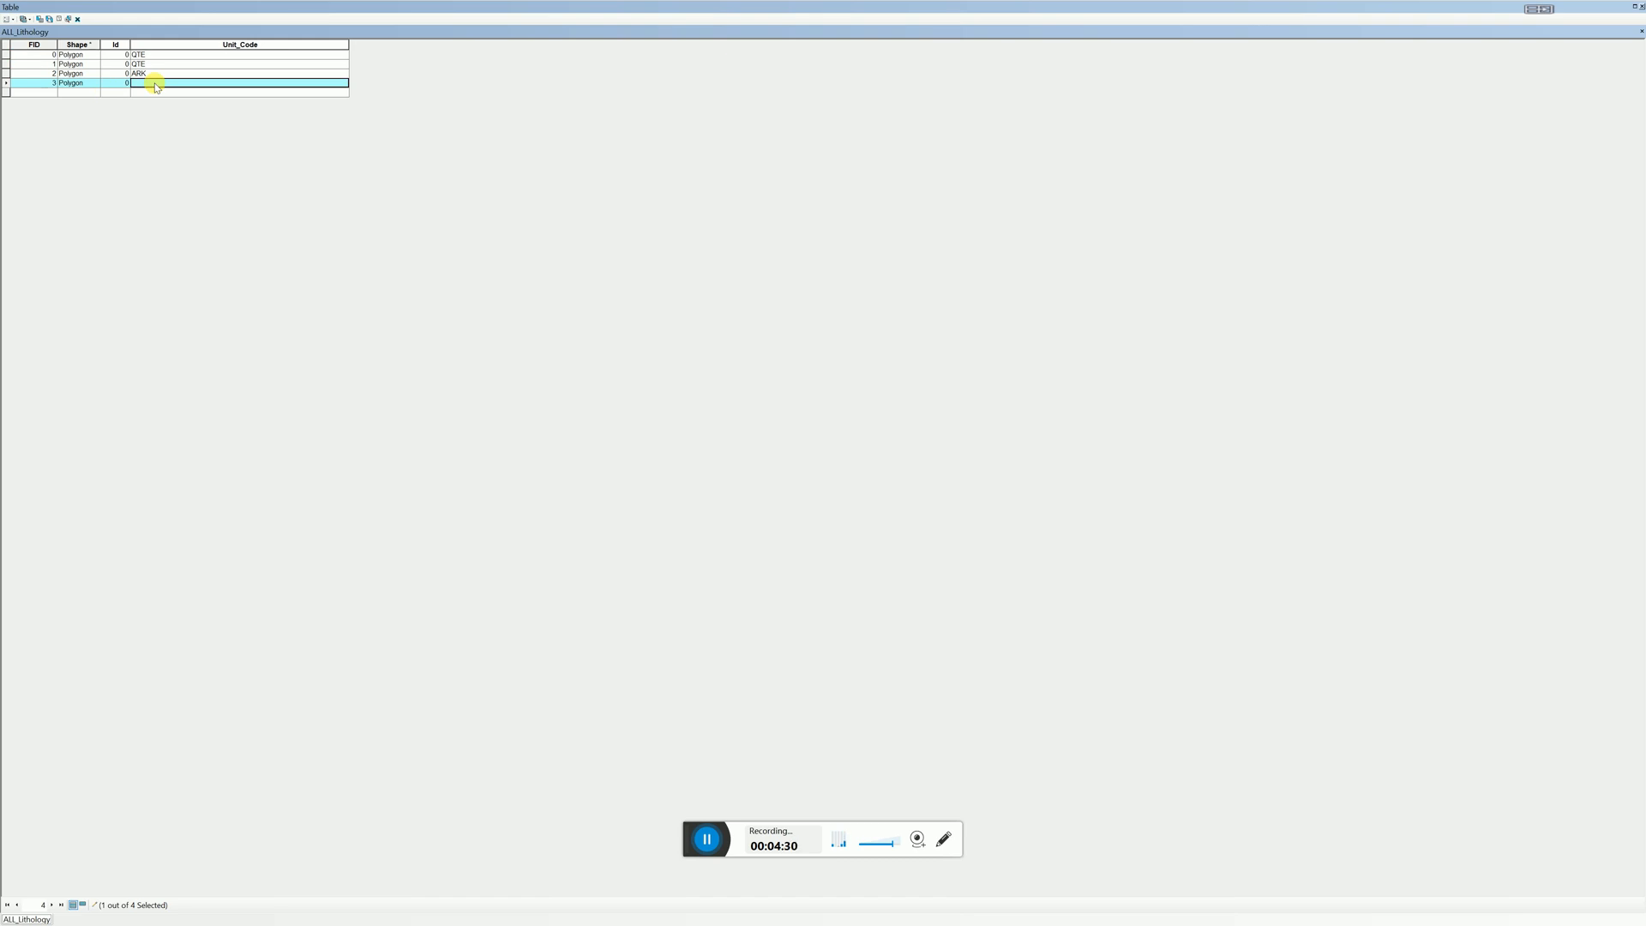
{"action": "type", "text": "SIL"}
{"action": "left_click", "coordinate": [169, 93]}
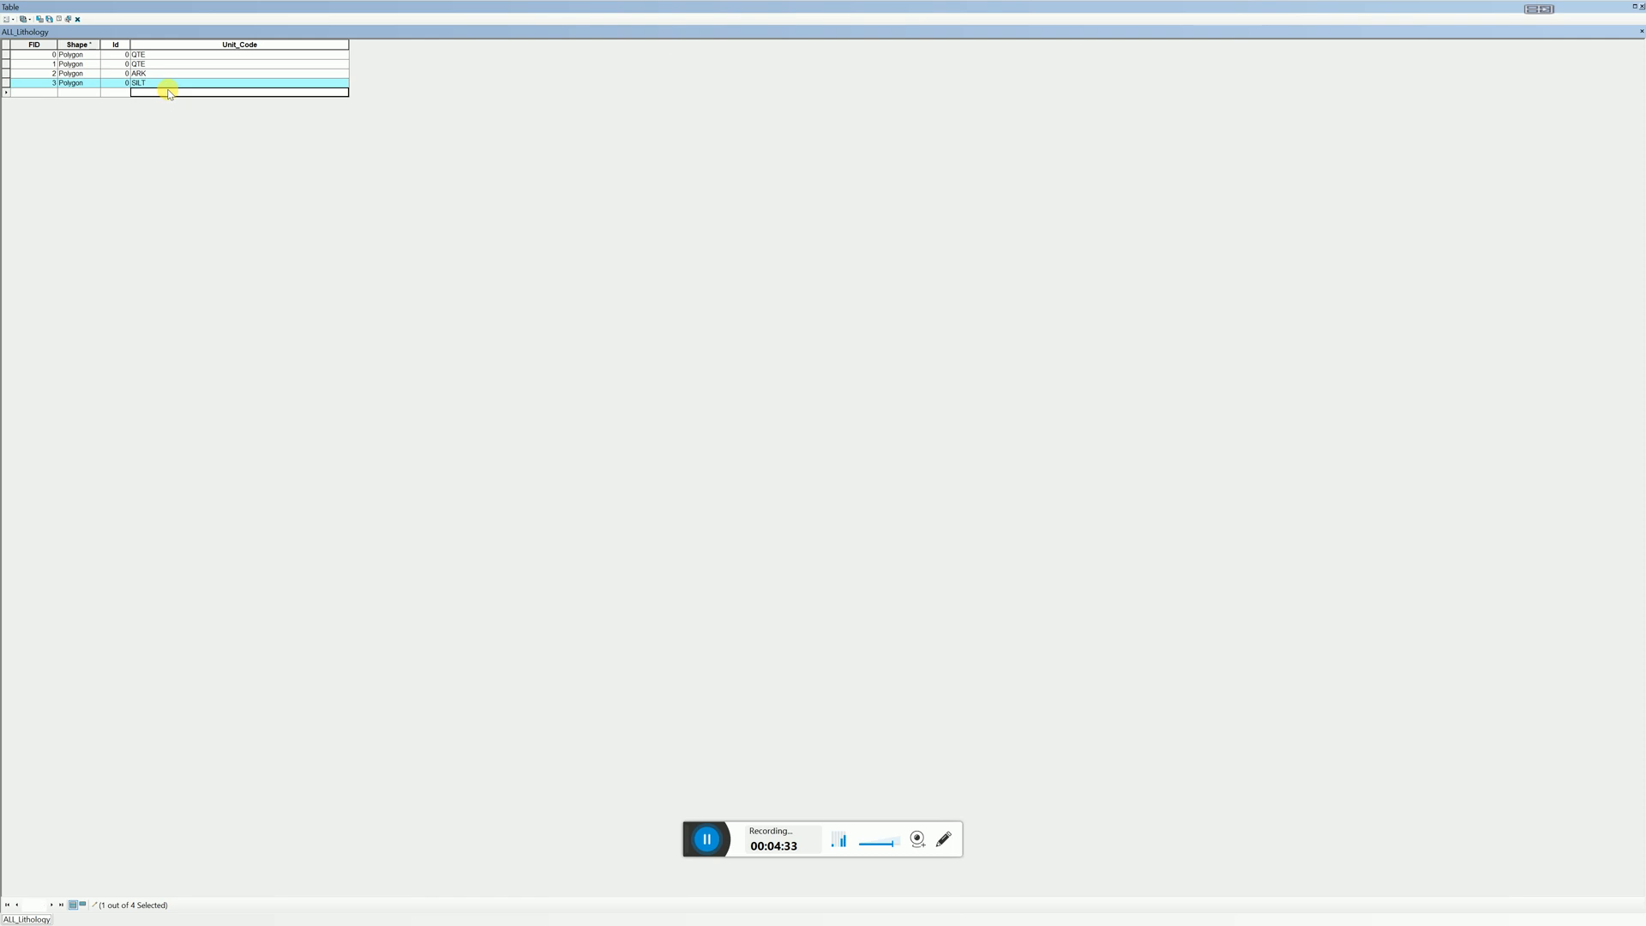
{"action": "left_click", "coordinate": [1640, 8]}
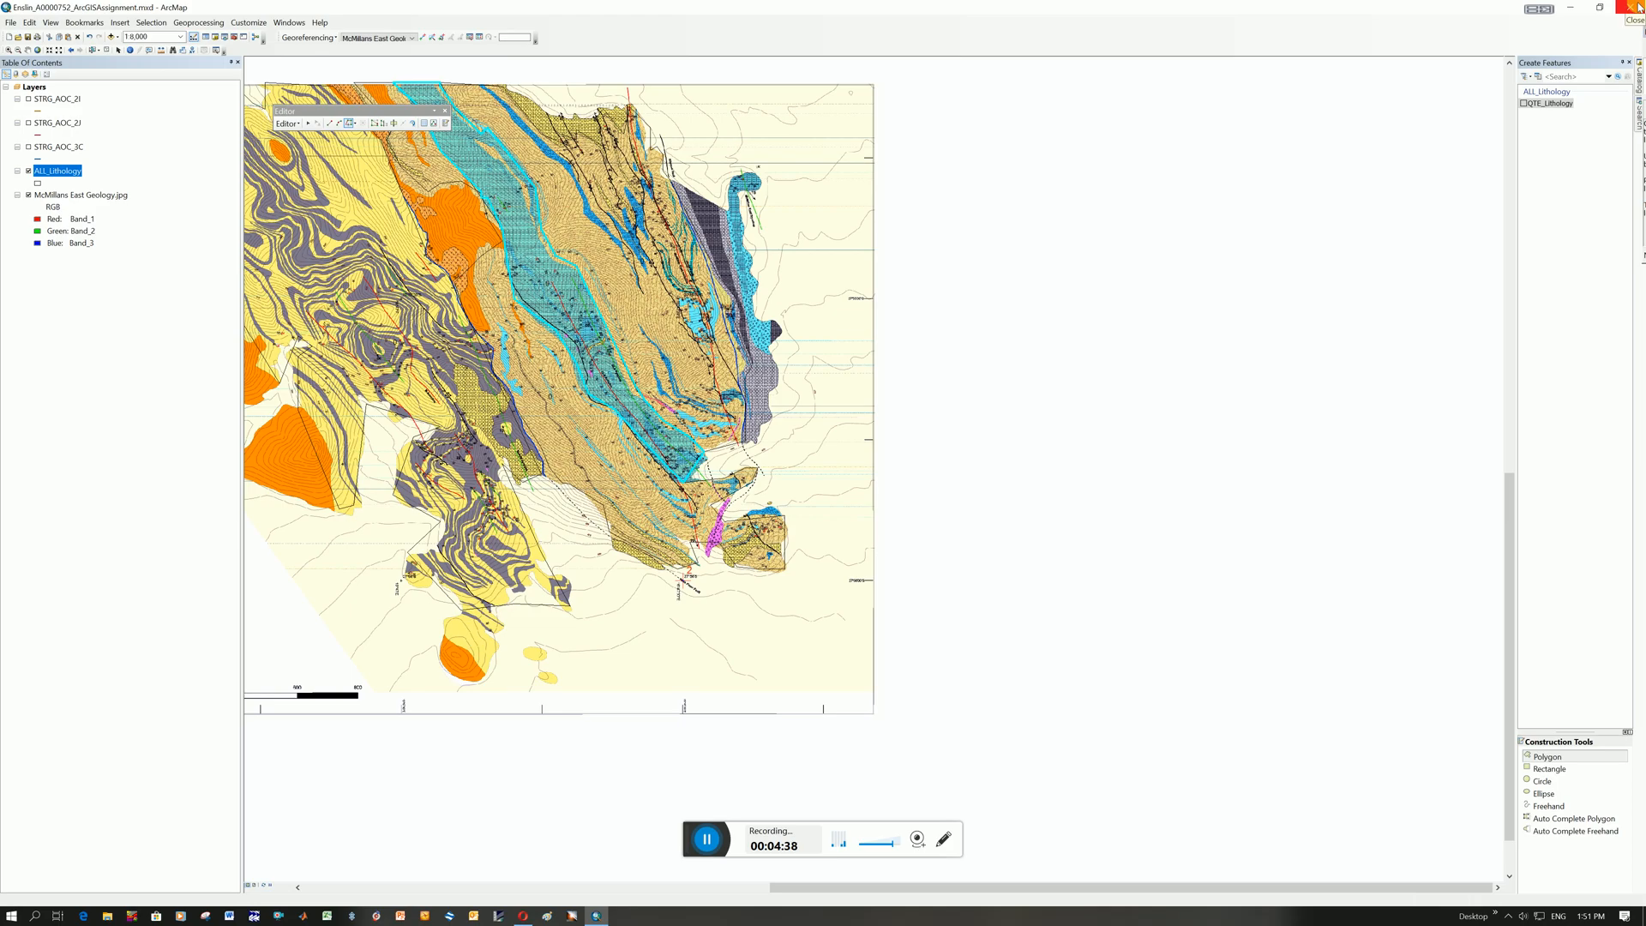